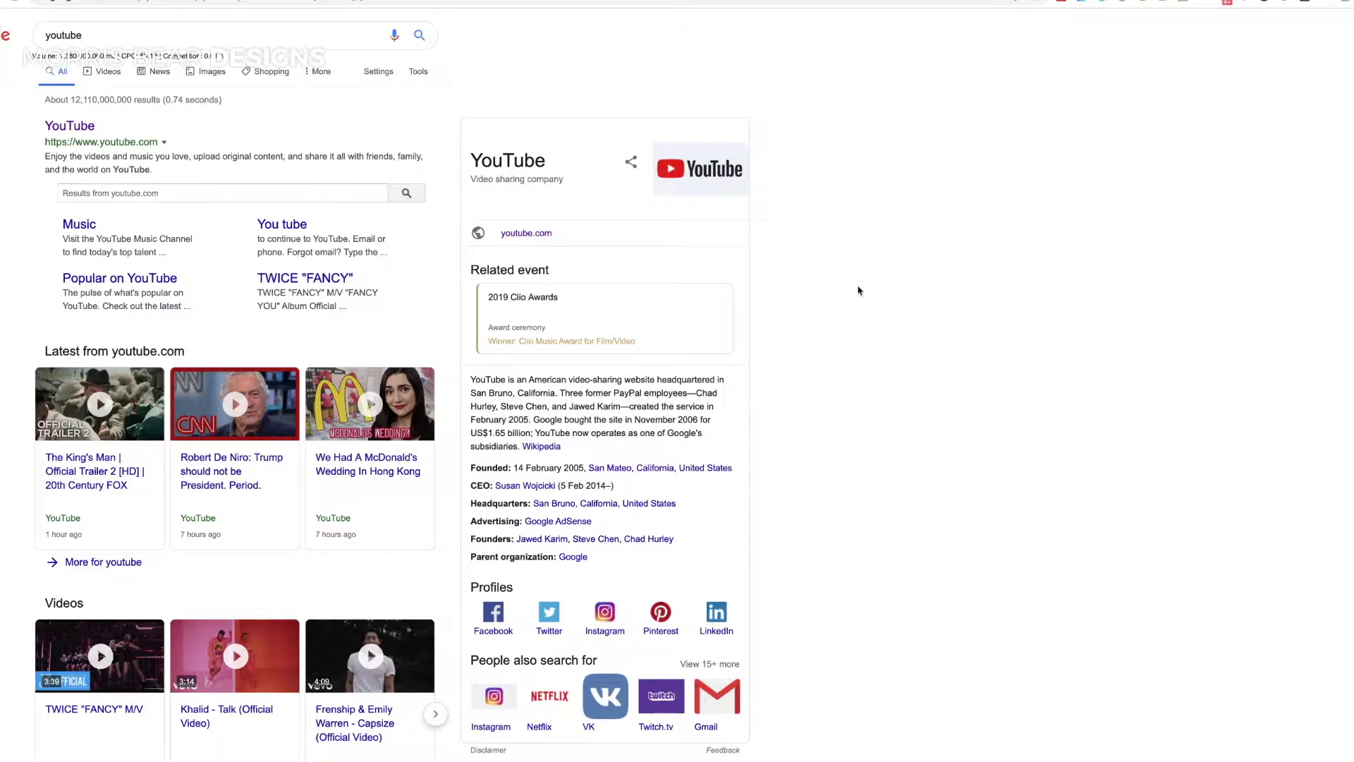
# Open YouTube from the search results and start a new live stream titled "Testing the Lightstream app"
pyautogui.click(78, 131)
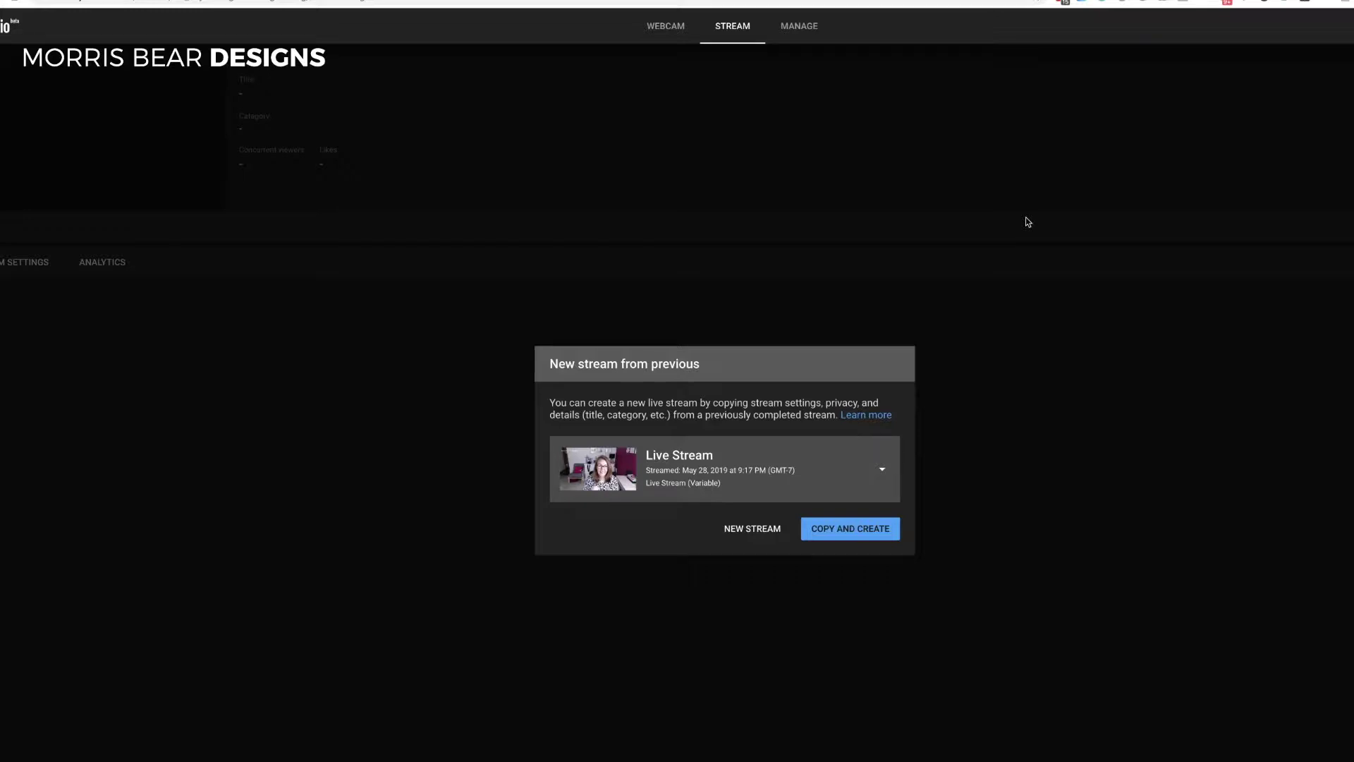
pyautogui.click(746, 531)
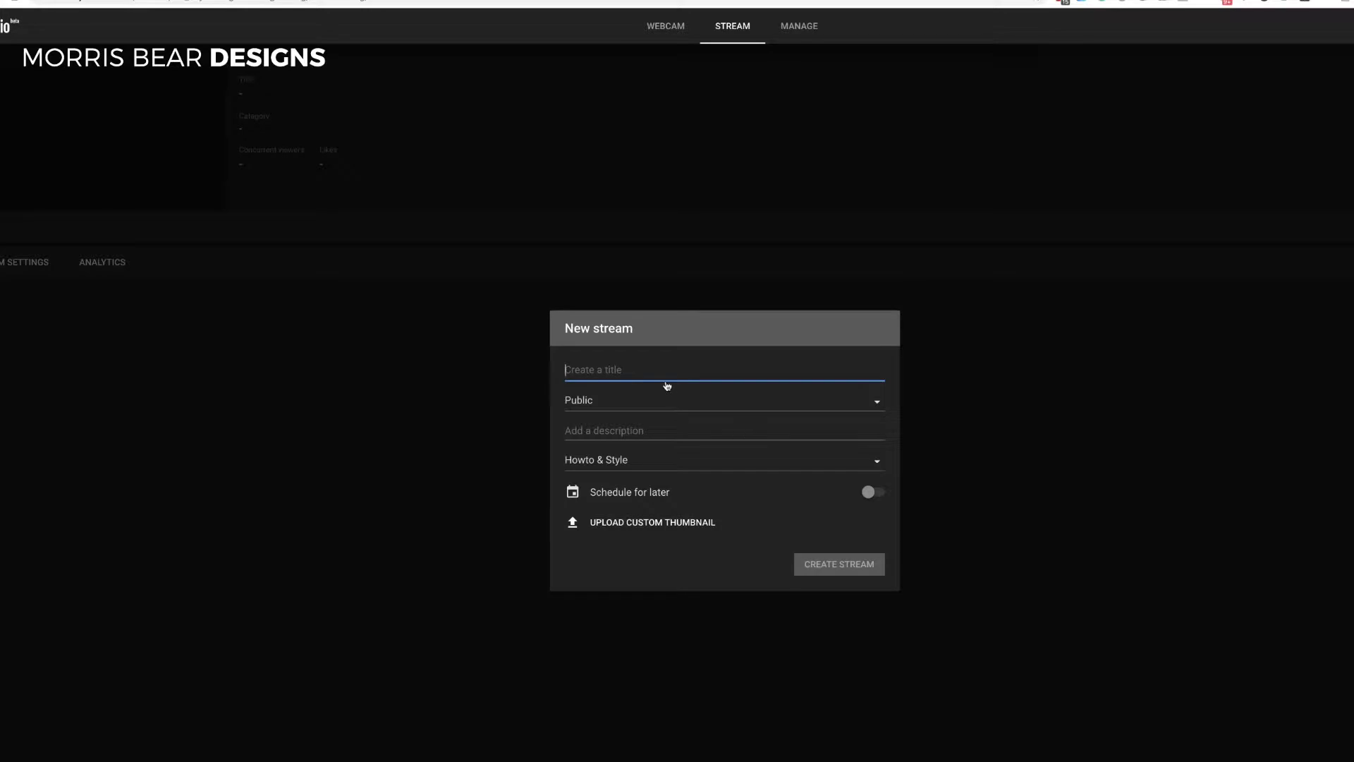
pyautogui.write('Test')
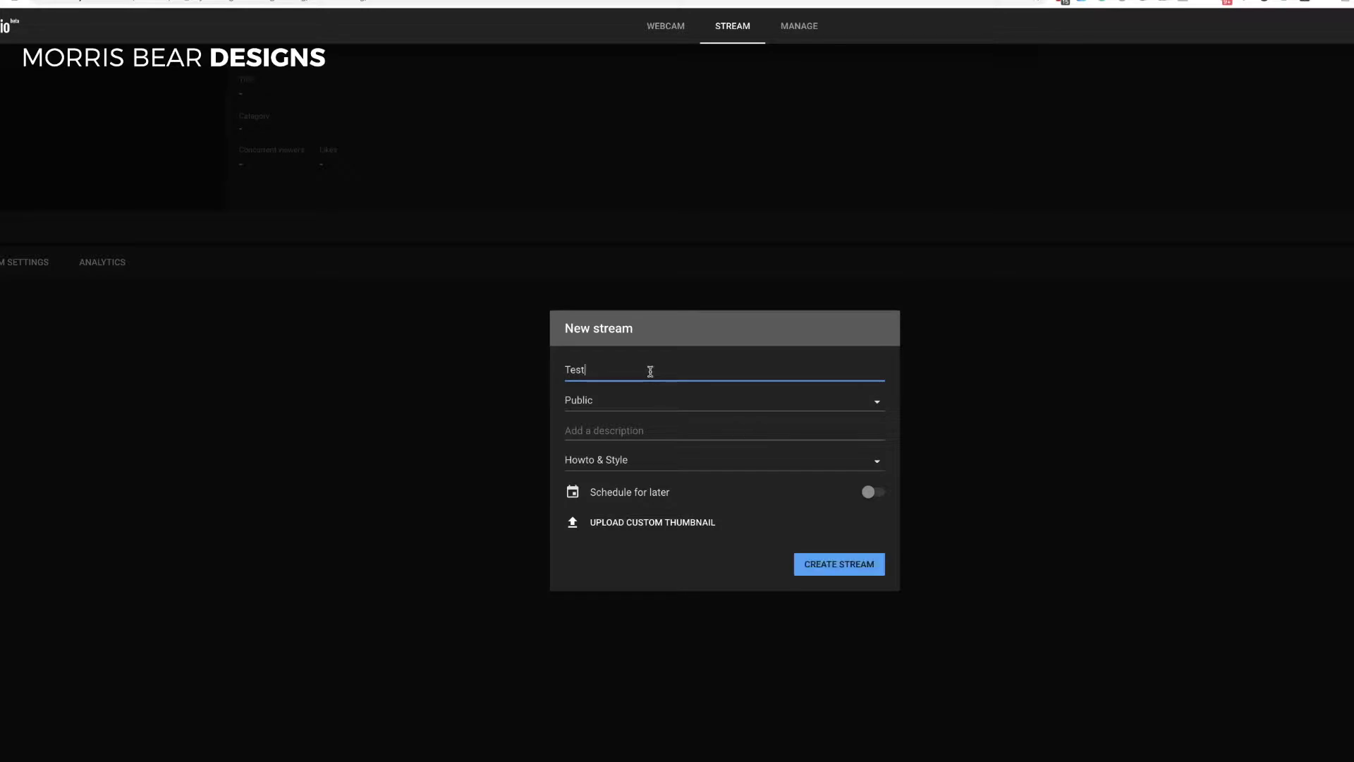
pyautogui.write('ing the Live')
pyautogui.press('BackSpace')
pyautogui.press('BackSpace')
pyautogui.press('BackSpace')
pyautogui.press('BackSpace')
pyautogui.write('ightstream app')
# Set the new stream's privacy to Unlisted and its category to Howto & Style
pyautogui.click(663, 405)
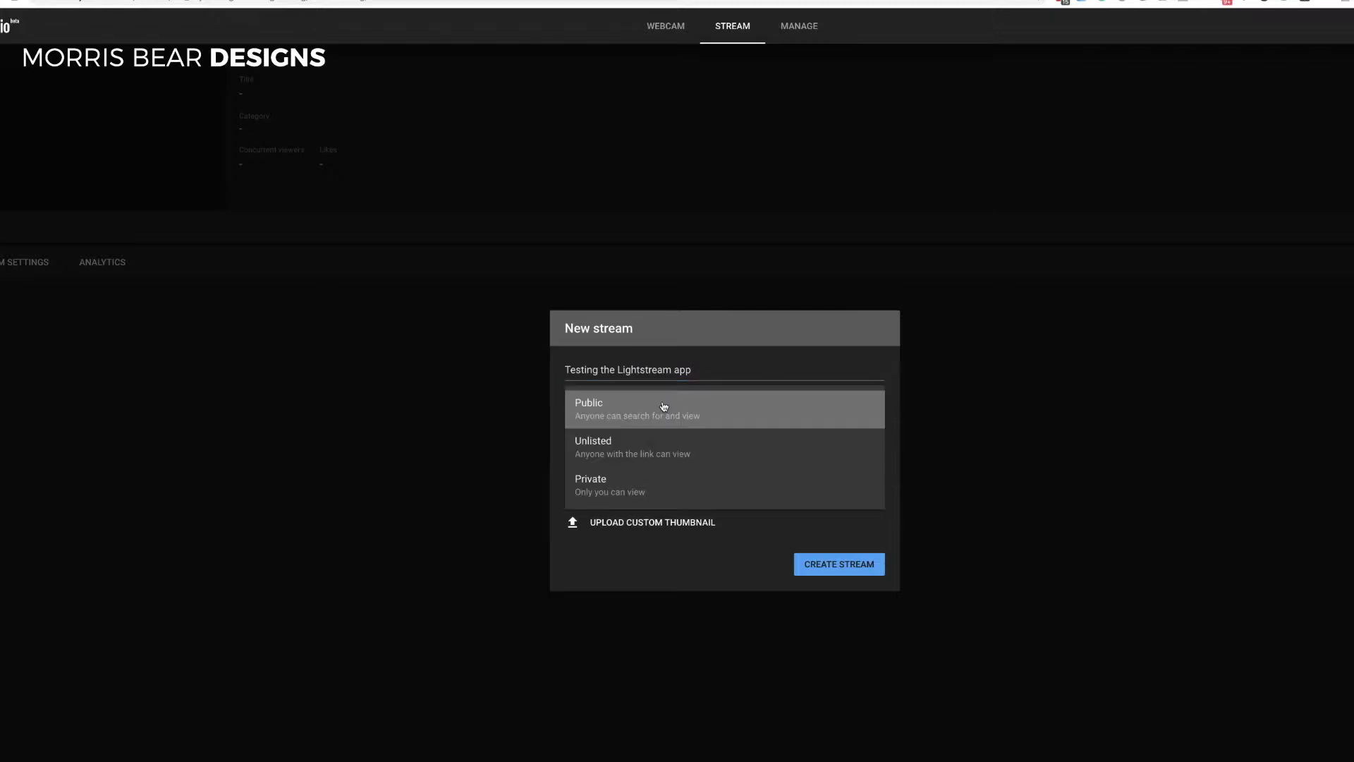
pyautogui.click(682, 442)
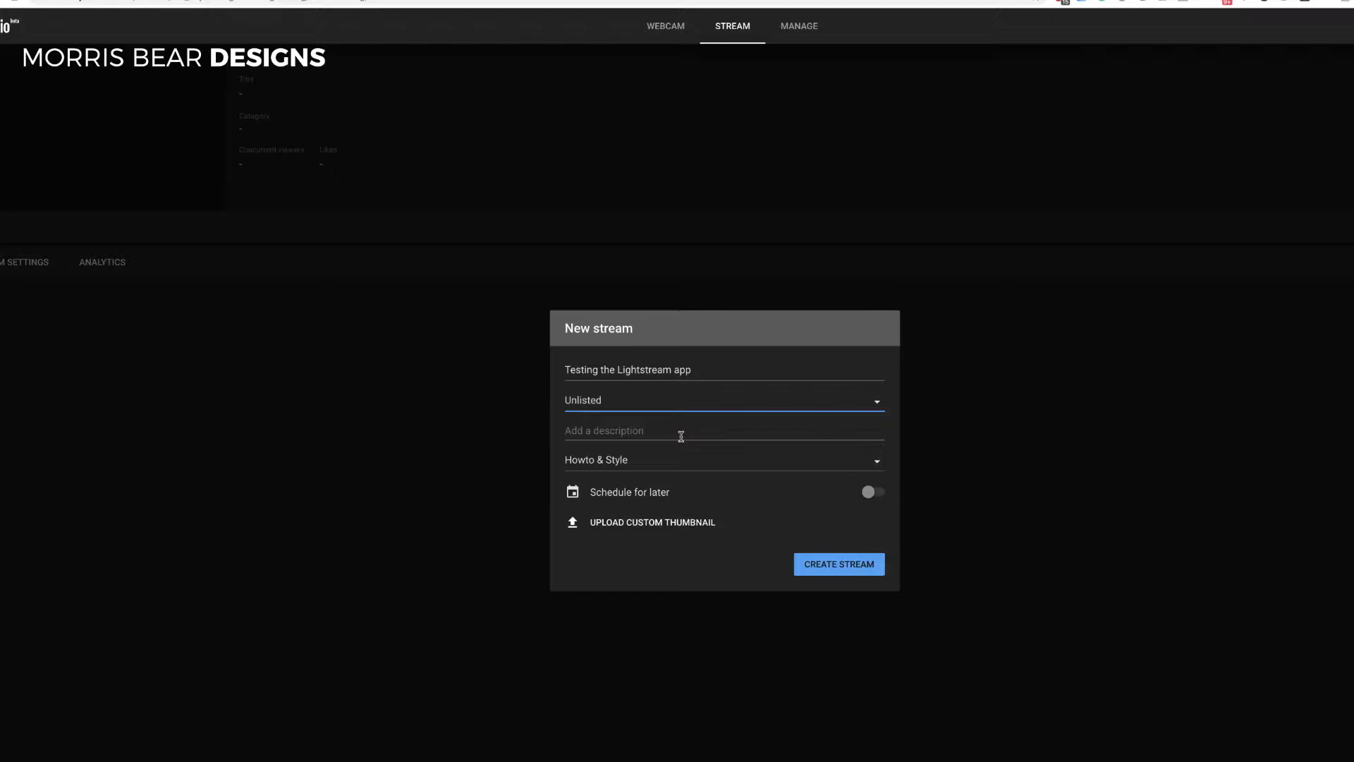
pyautogui.click(623, 431)
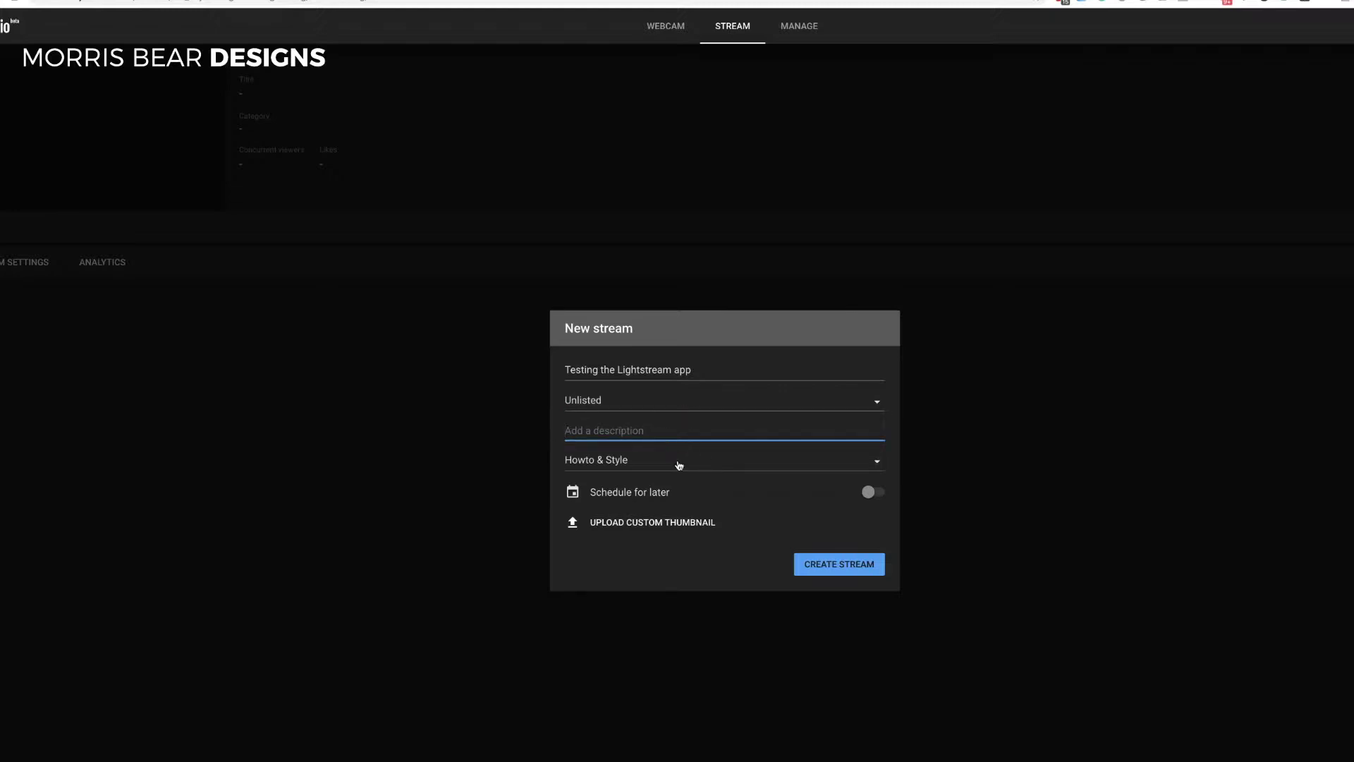
pyautogui.click(659, 463)
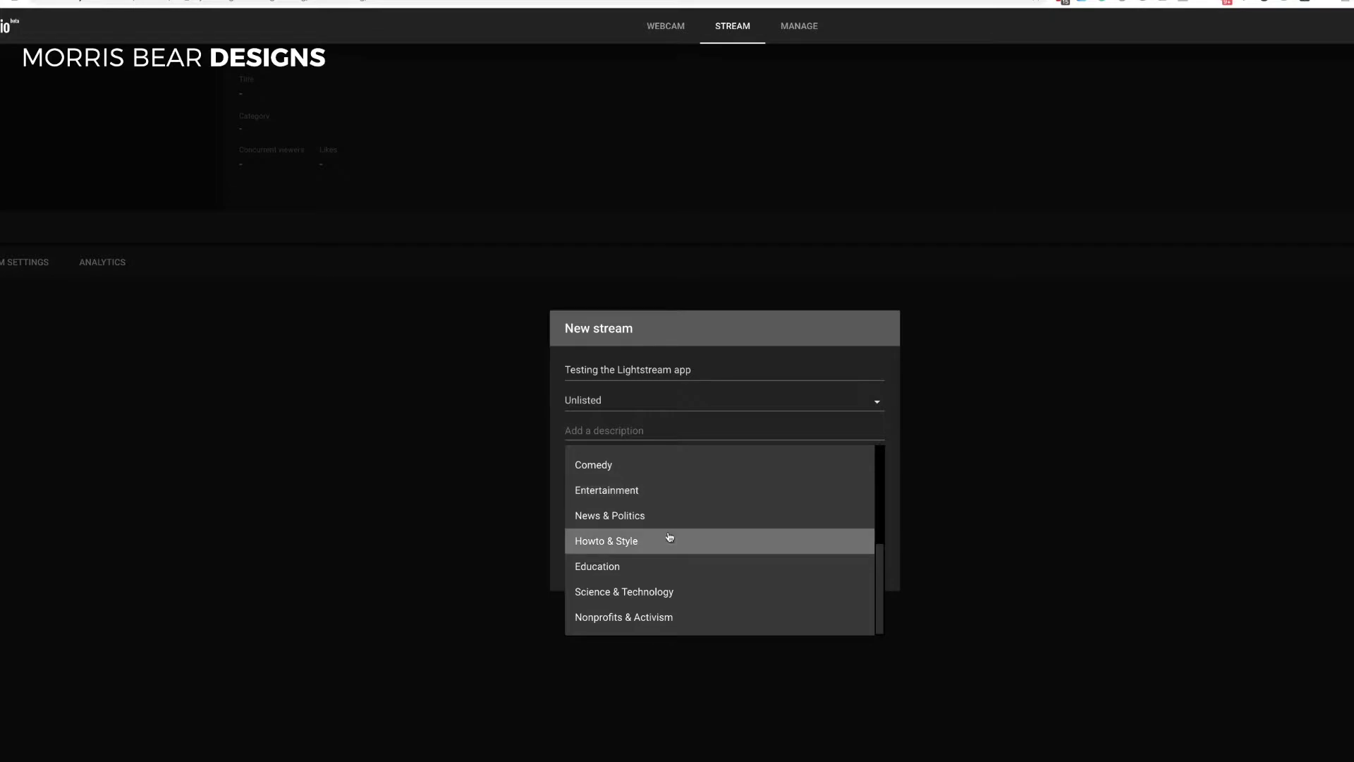
pyautogui.click(658, 541)
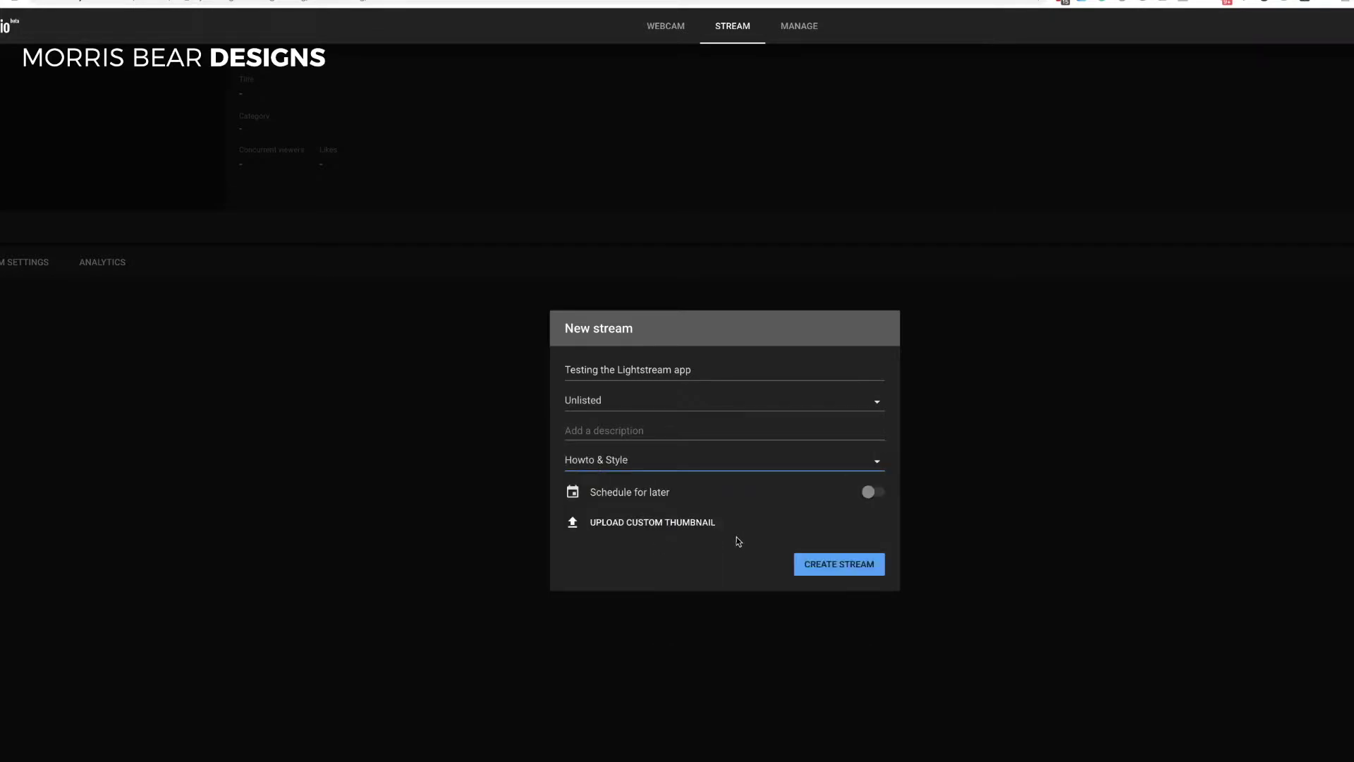
# Schedule the new stream for later, starting Mon, Sep 30 at 12:10 PM
pyautogui.click(877, 491)
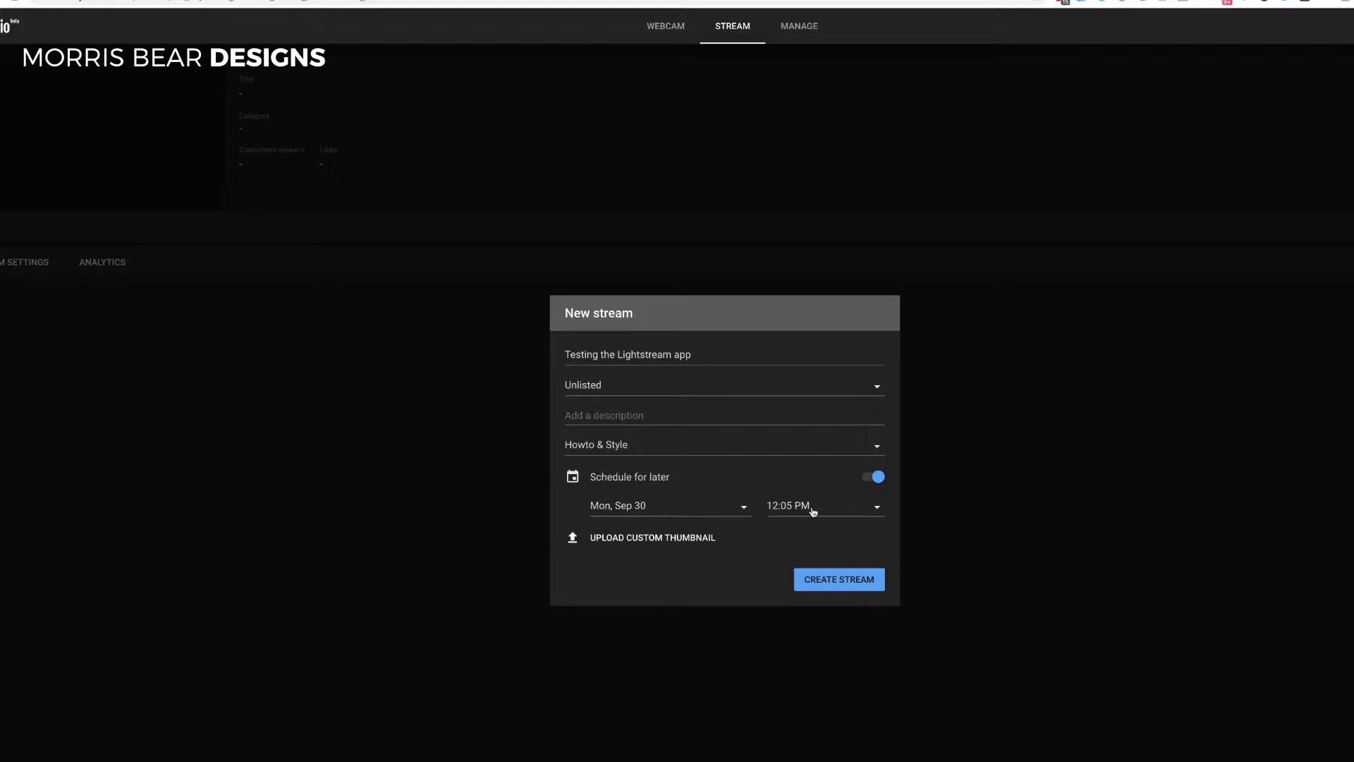
pyautogui.click(836, 510)
pyautogui.click(842, 541)
# Upload the "Your dream clients…" PNG from Downloads as the custom thumbnail and create the stream
pyautogui.click(661, 543)
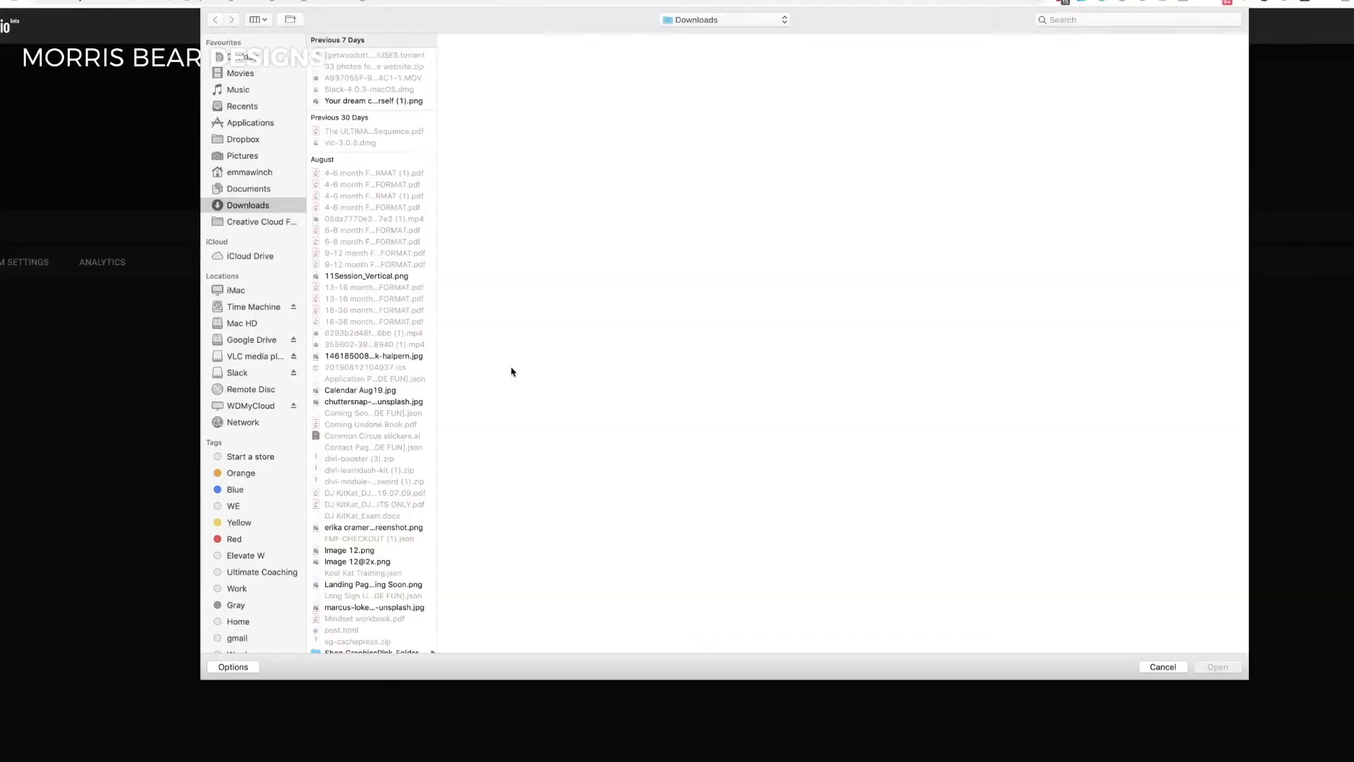
pyautogui.click(400, 103)
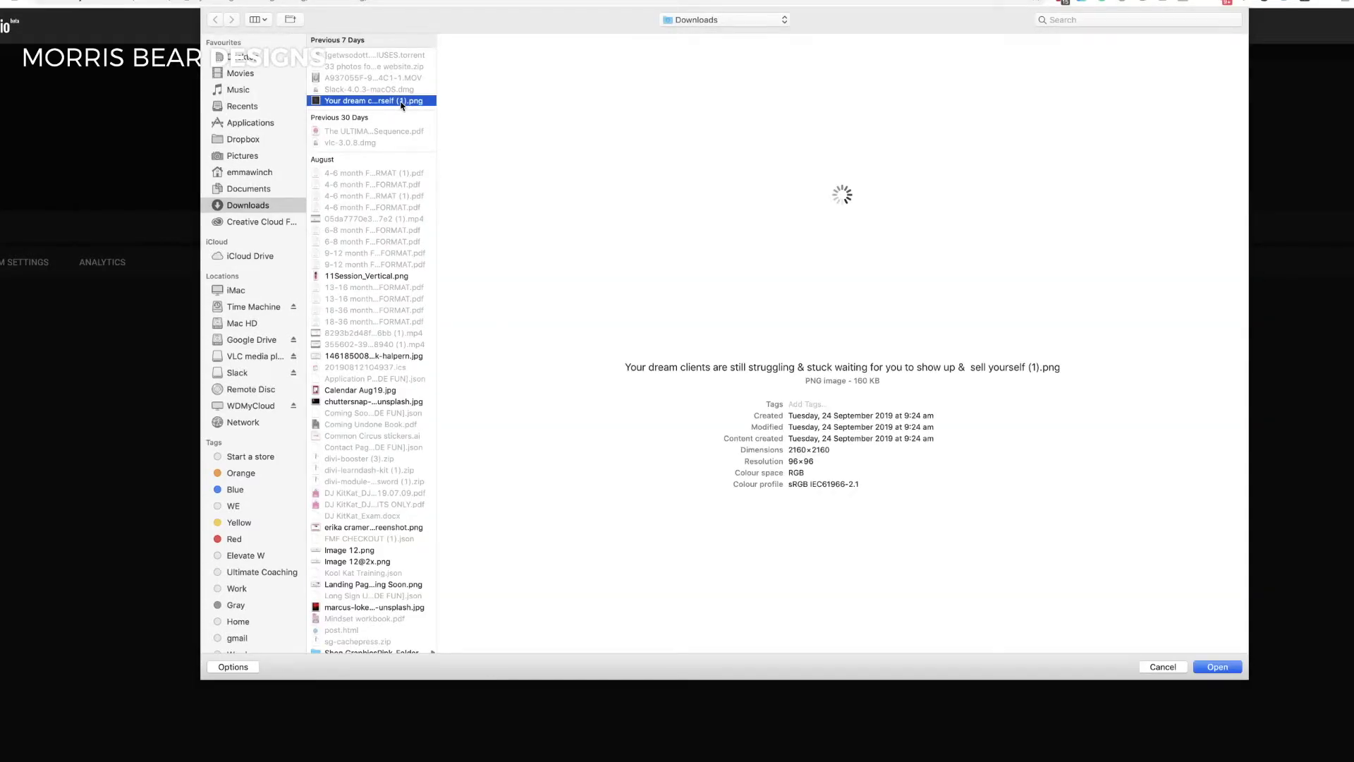
pyautogui.doubleClick(400, 103)
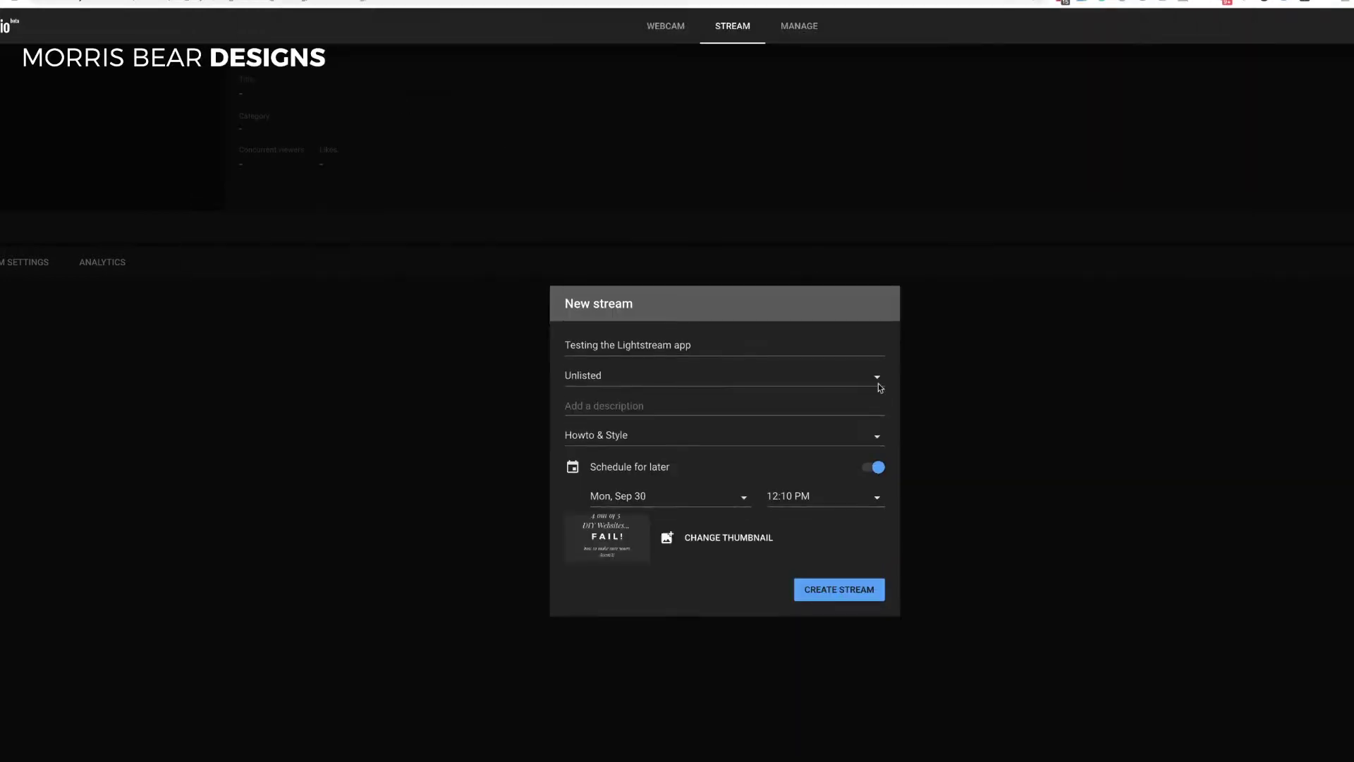
pyautogui.click(831, 590)
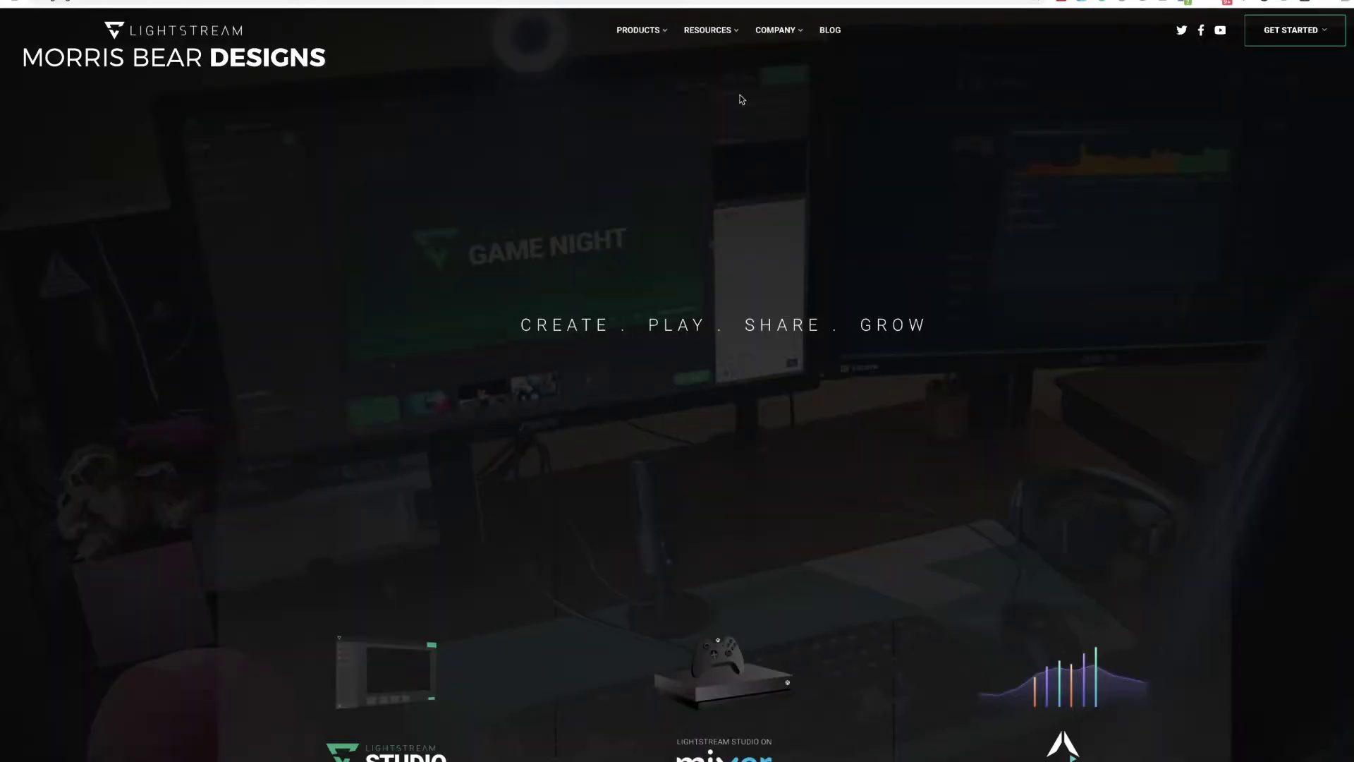
# Open Lightstream Studio from the Lightstream website's get-started options
pyautogui.scroll(-3, 820, 106)
pyautogui.scroll(-2, 820, 105)
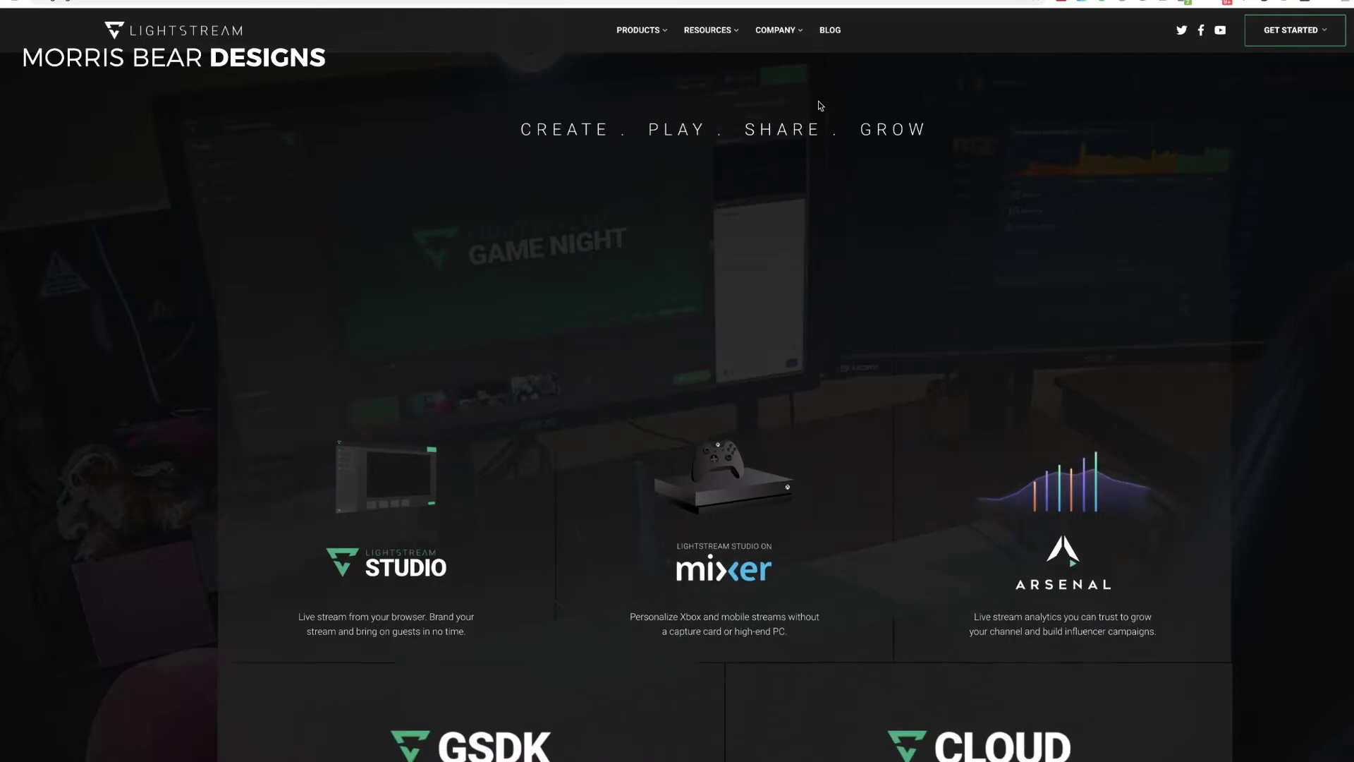
pyautogui.scroll(5, 820, 105)
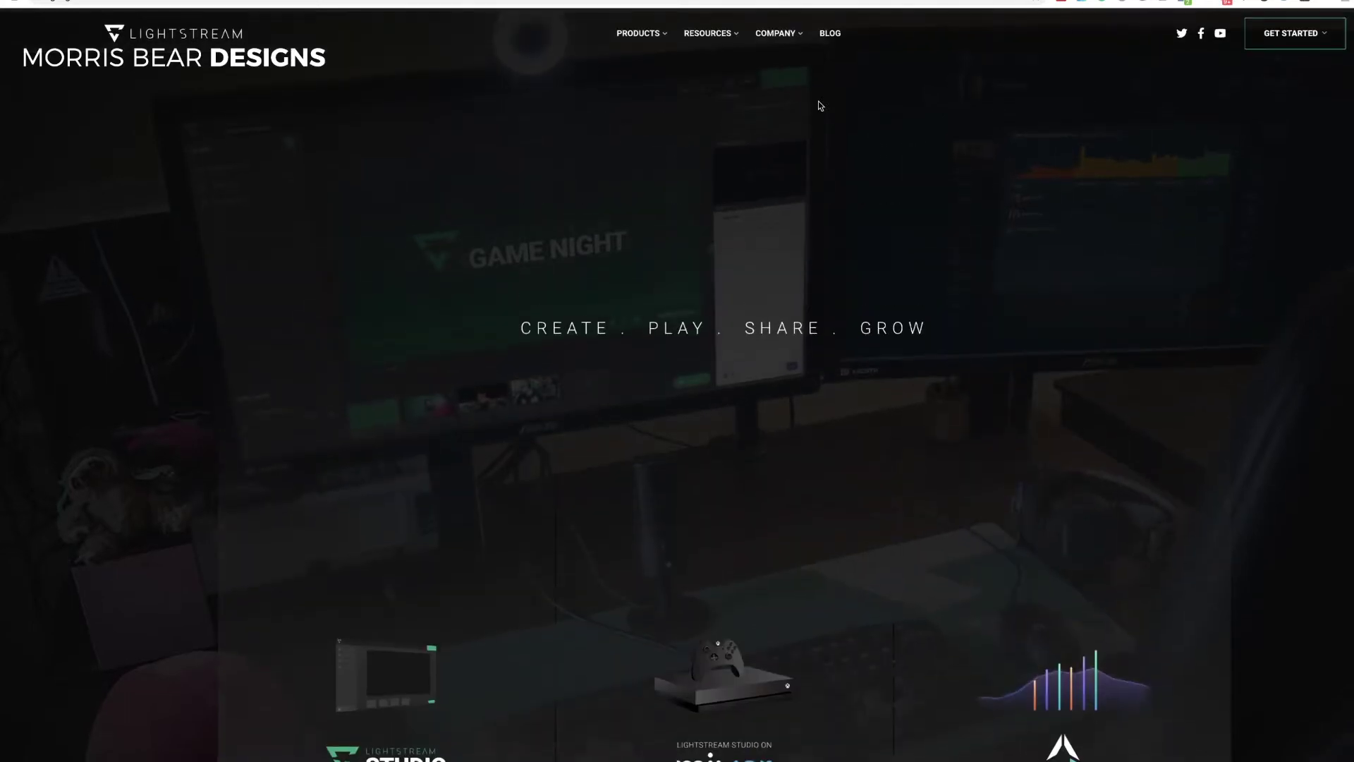
pyautogui.click(1316, 32)
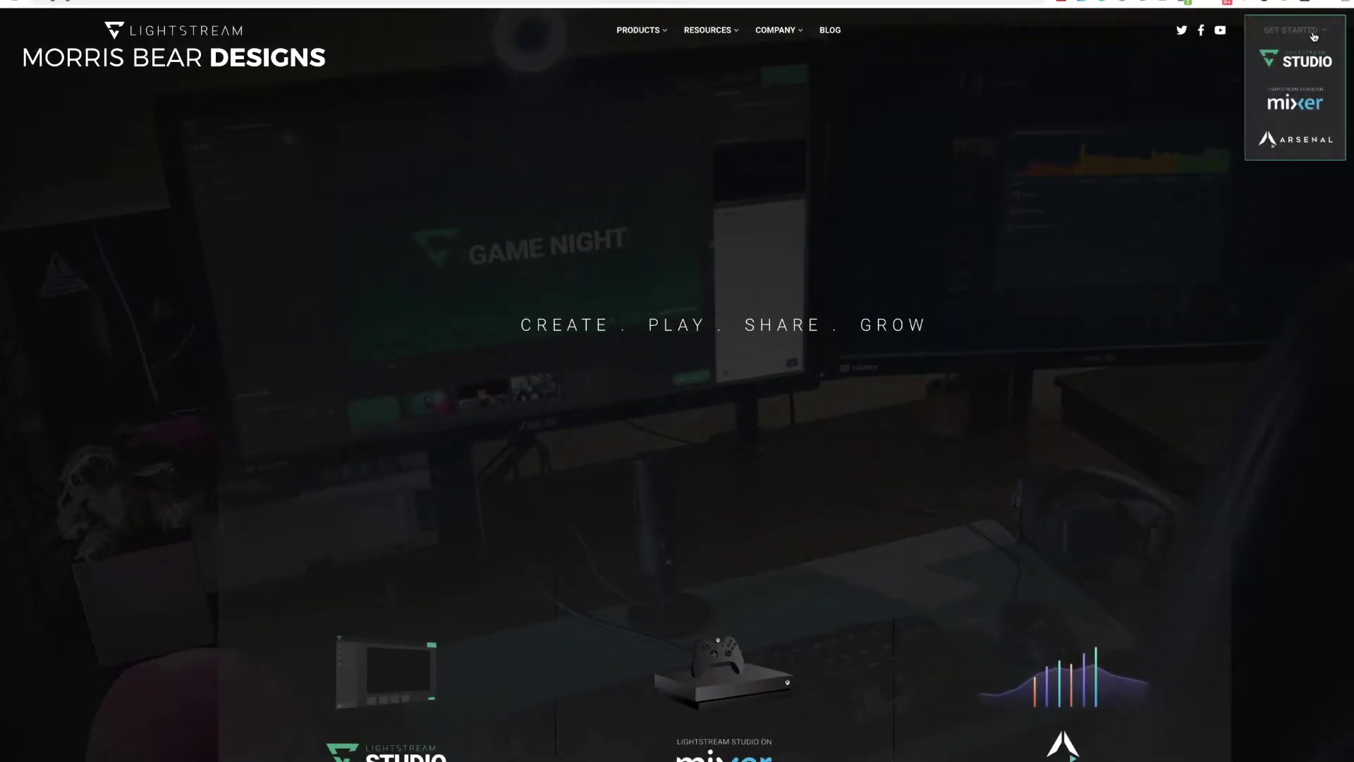
pyautogui.click(1273, 64)
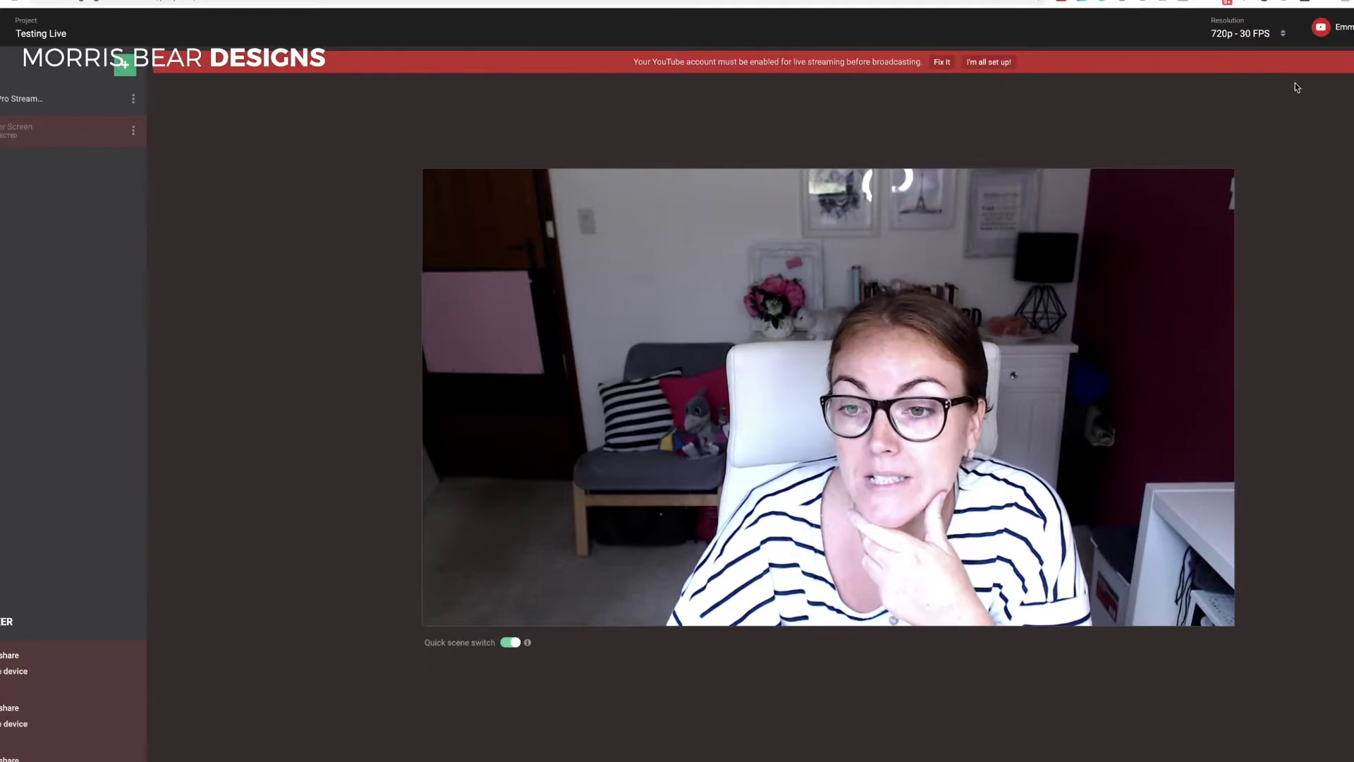
# Add a custom RTMP streaming destination named "Webinar - Lightstream Test"
pyautogui.click(1322, 35)
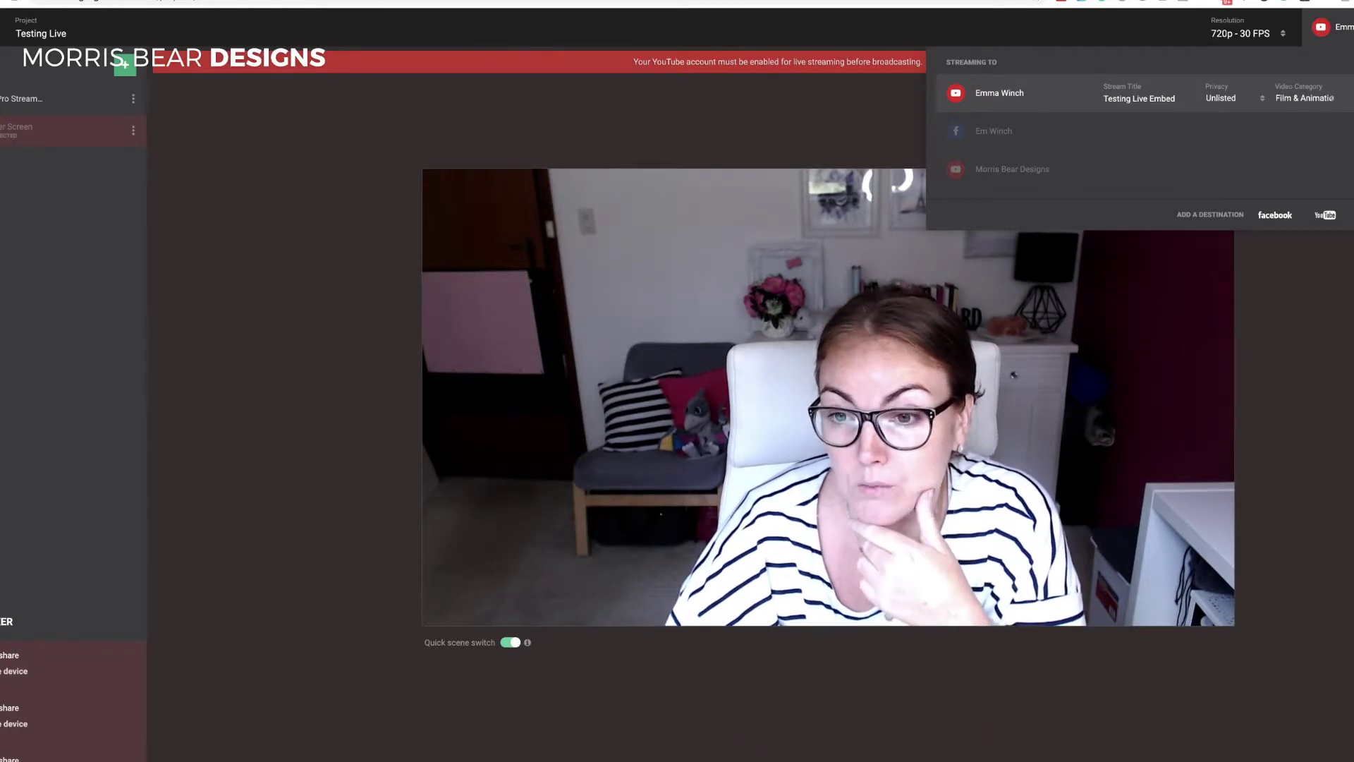
pyautogui.click(1351, 215)
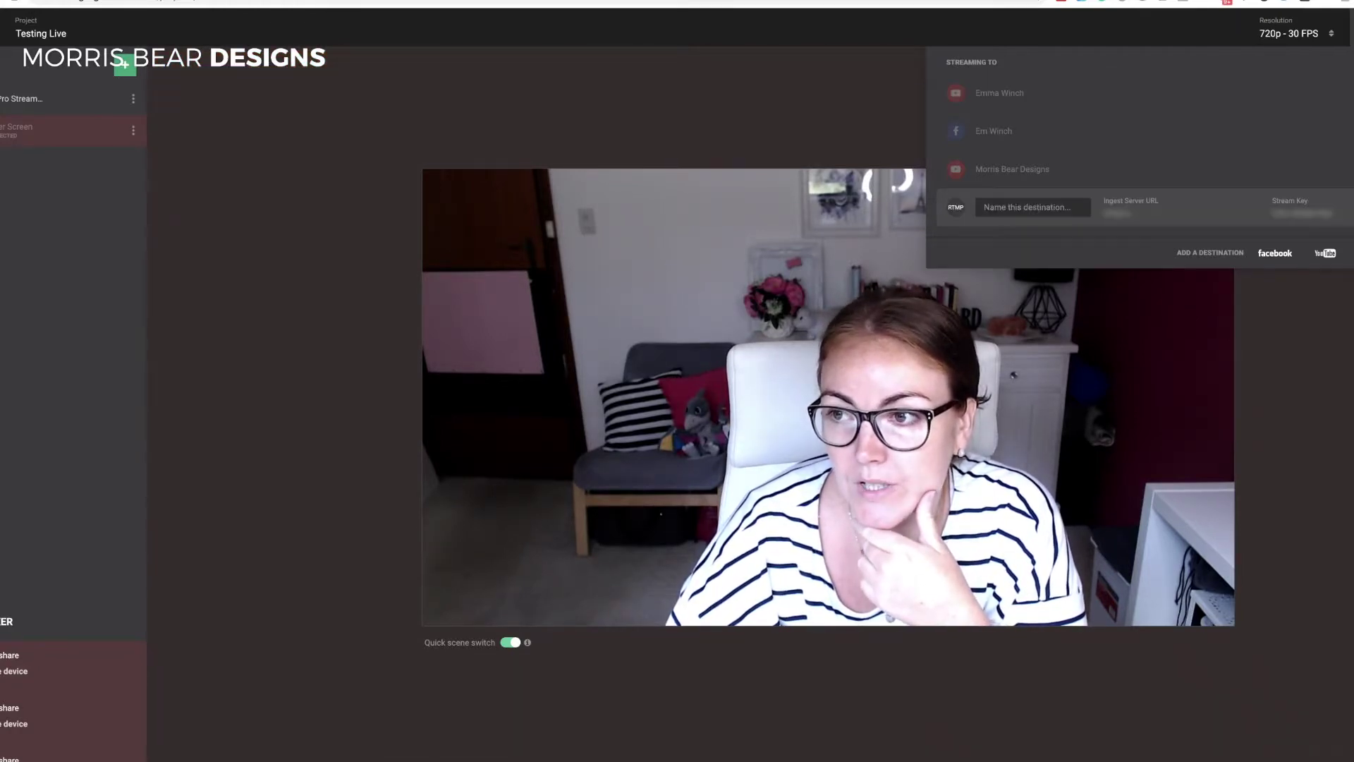
pyautogui.click(1031, 210)
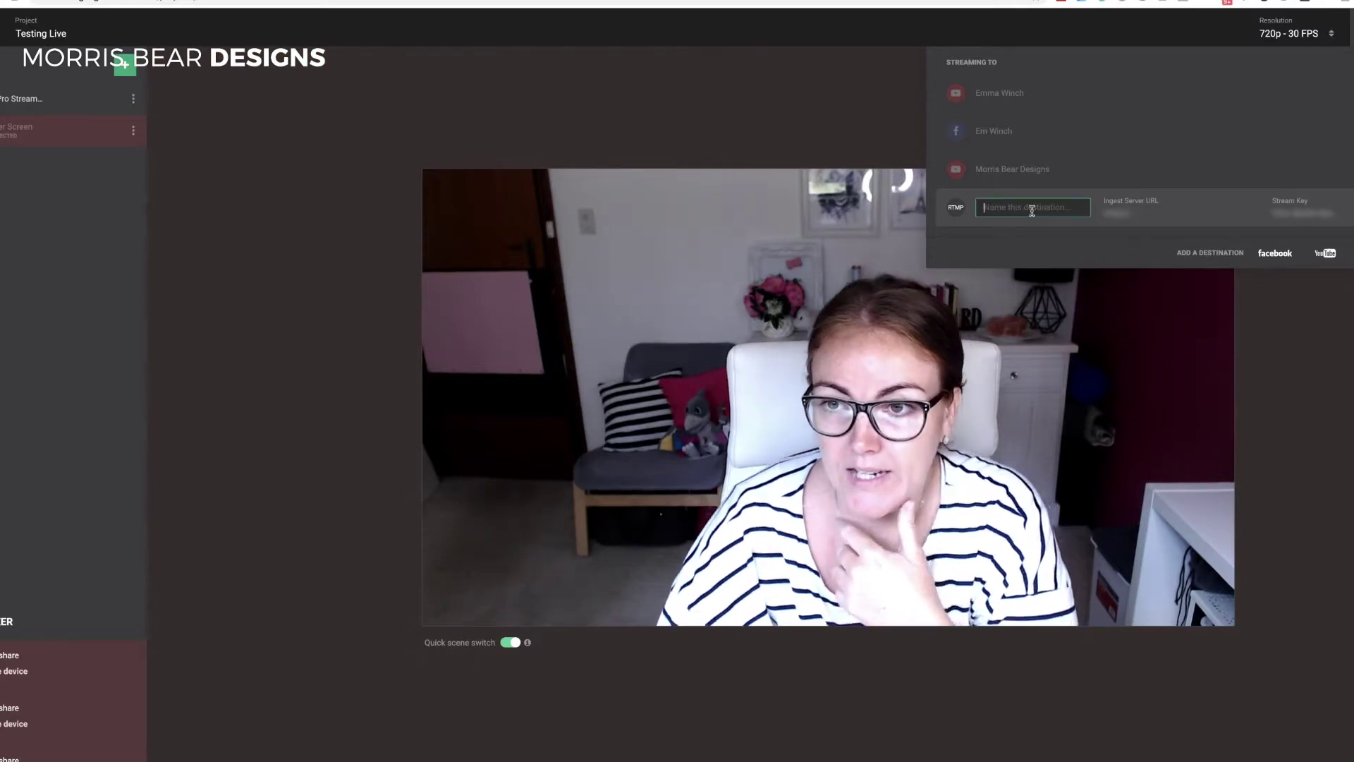
pyautogui.write('WEbina')
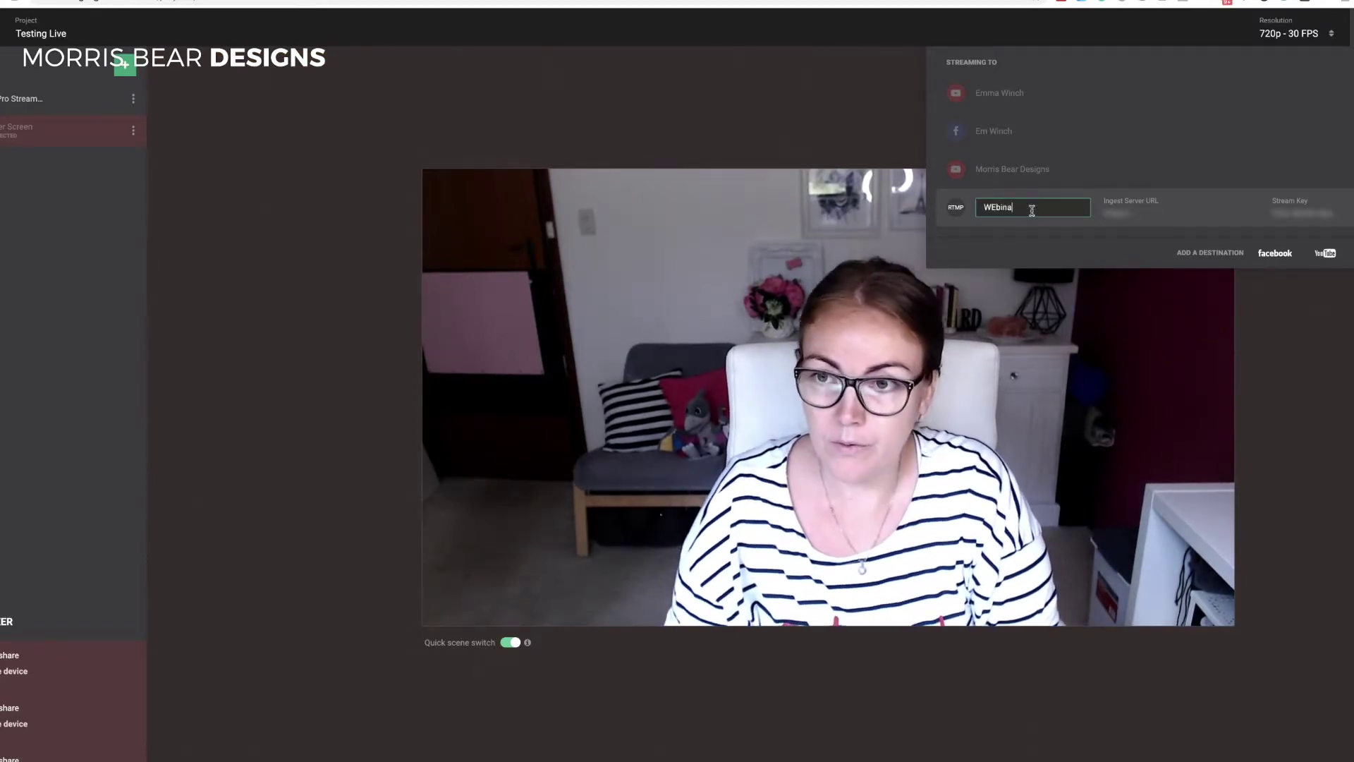
pyautogui.press('BackSpace')
pyautogui.press('BackSpace')
pyautogui.press('BackSpace')
pyautogui.write('ebin')
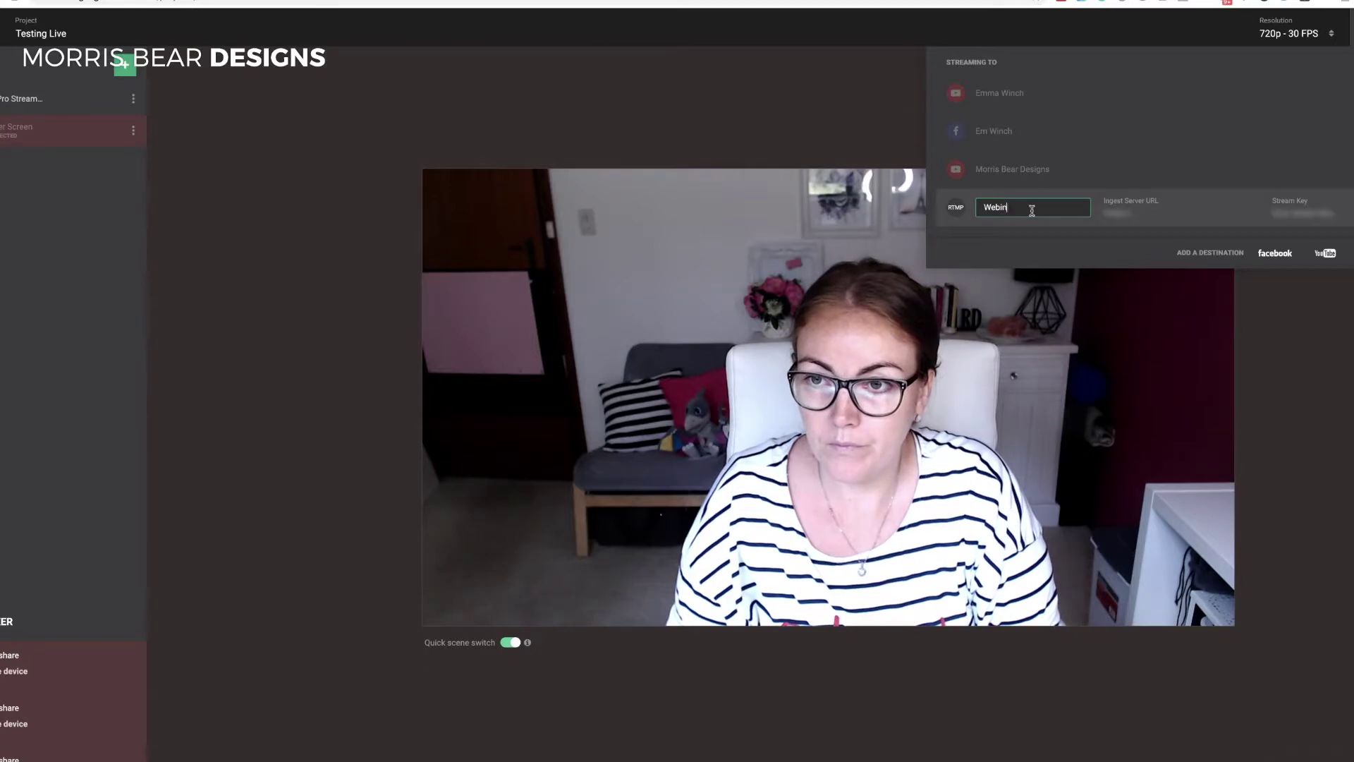
pyautogui.write('ar - Lightstr')
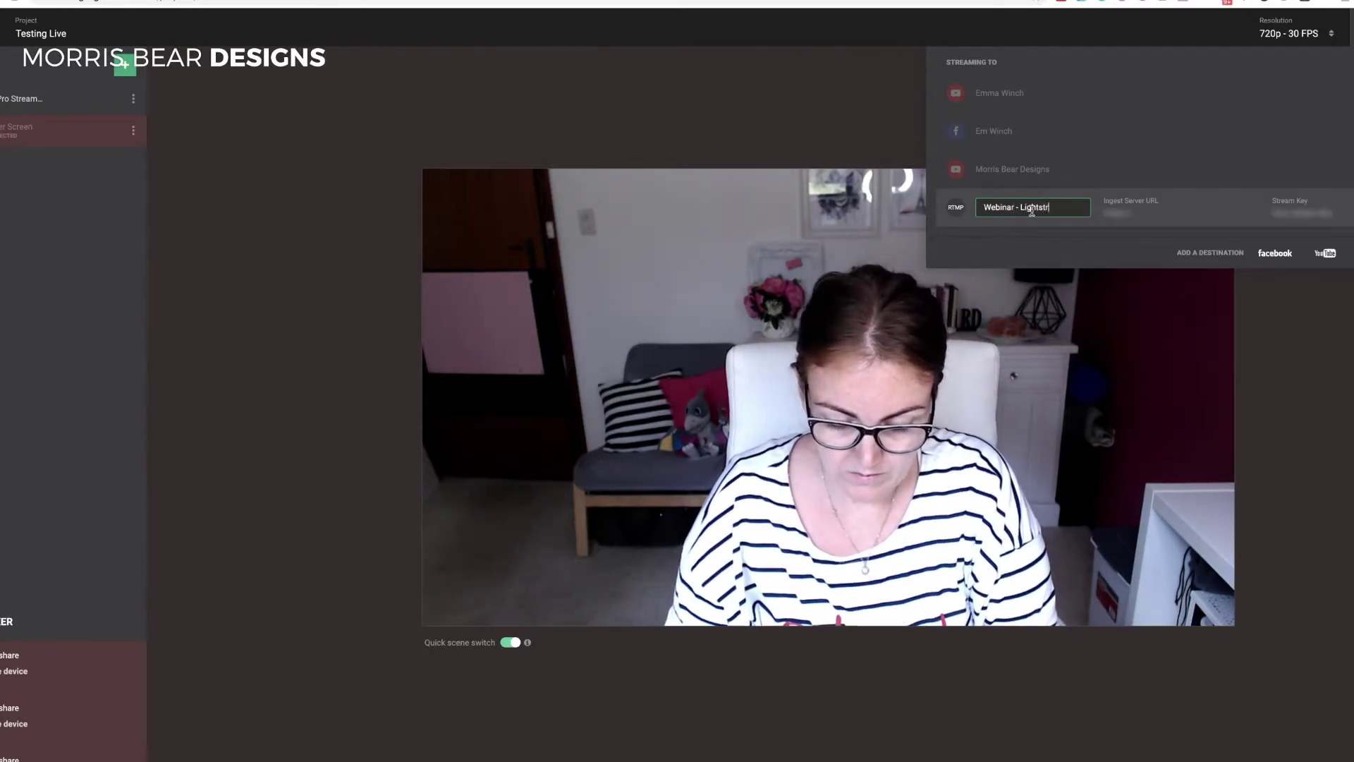
pyautogui.write('eam Test')
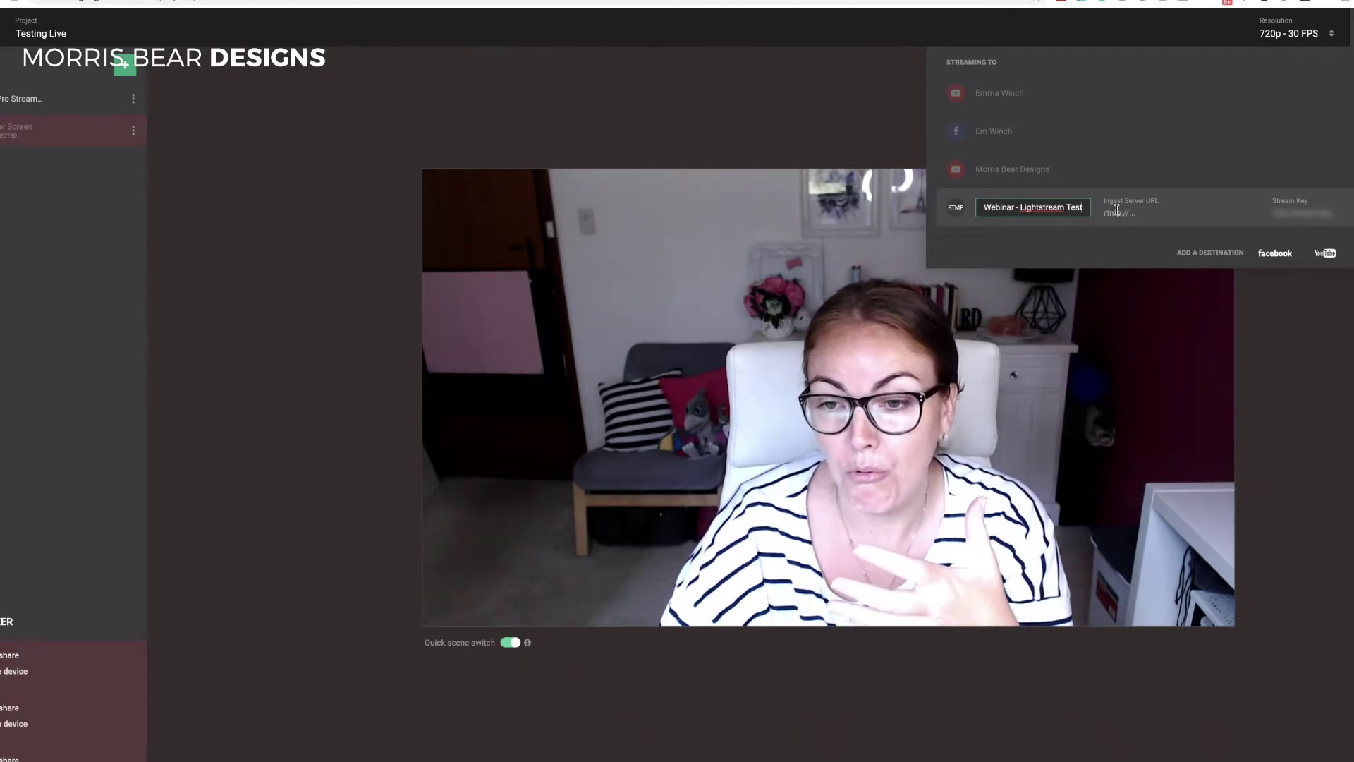
pyautogui.press('Return')
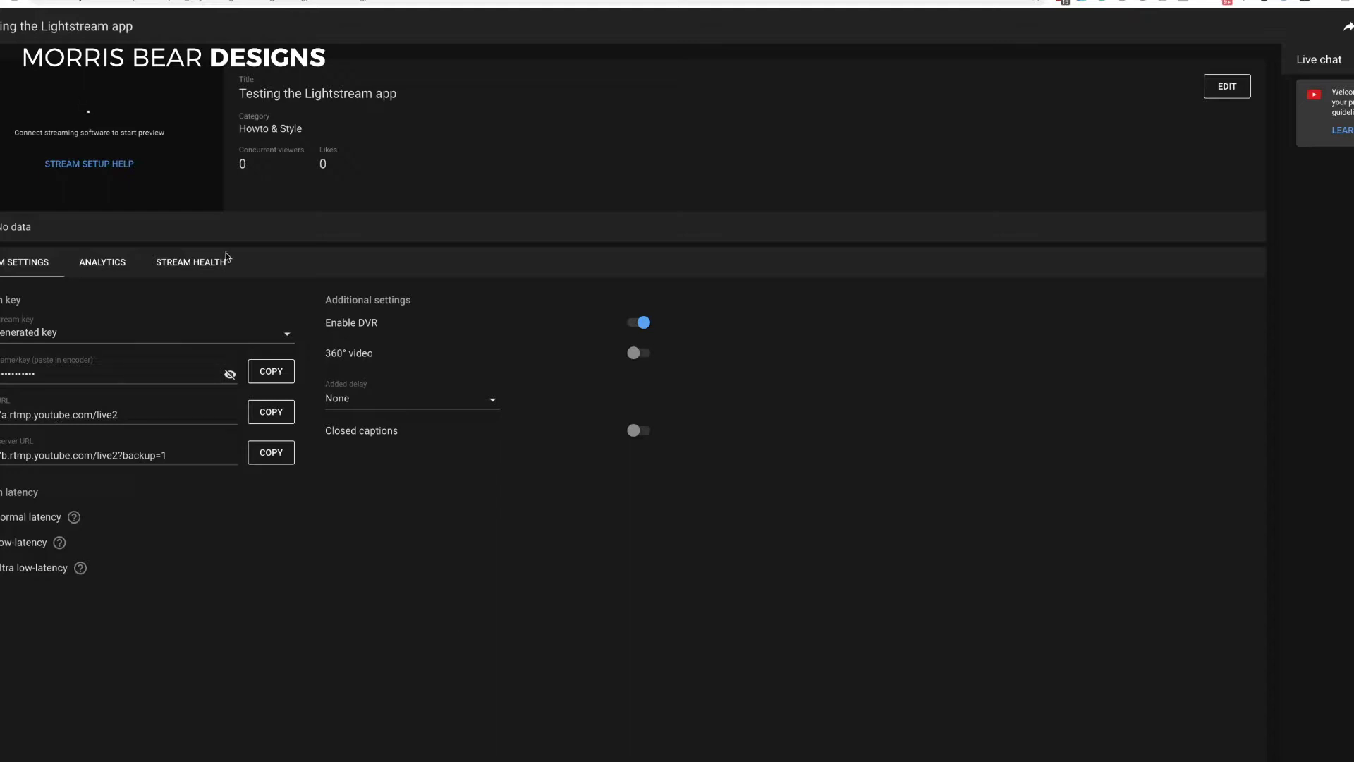
# Copy YouTube's primary server URL, rtmp://a.rtmp.youtube.com/live2, into the RTMP destination's Ingest Server URL
pyautogui.click(270, 416)
pyautogui.click(119, 1)
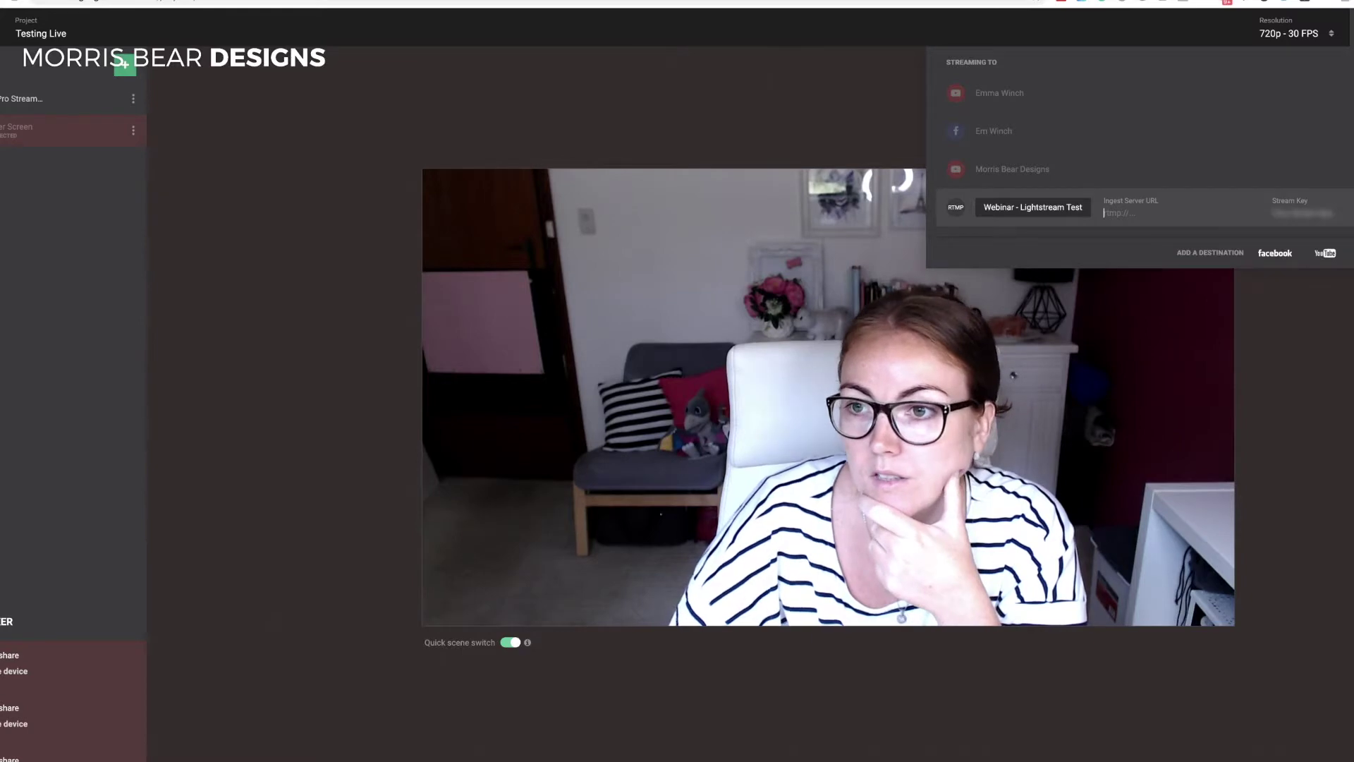
pyautogui.rightClick(1121, 211)
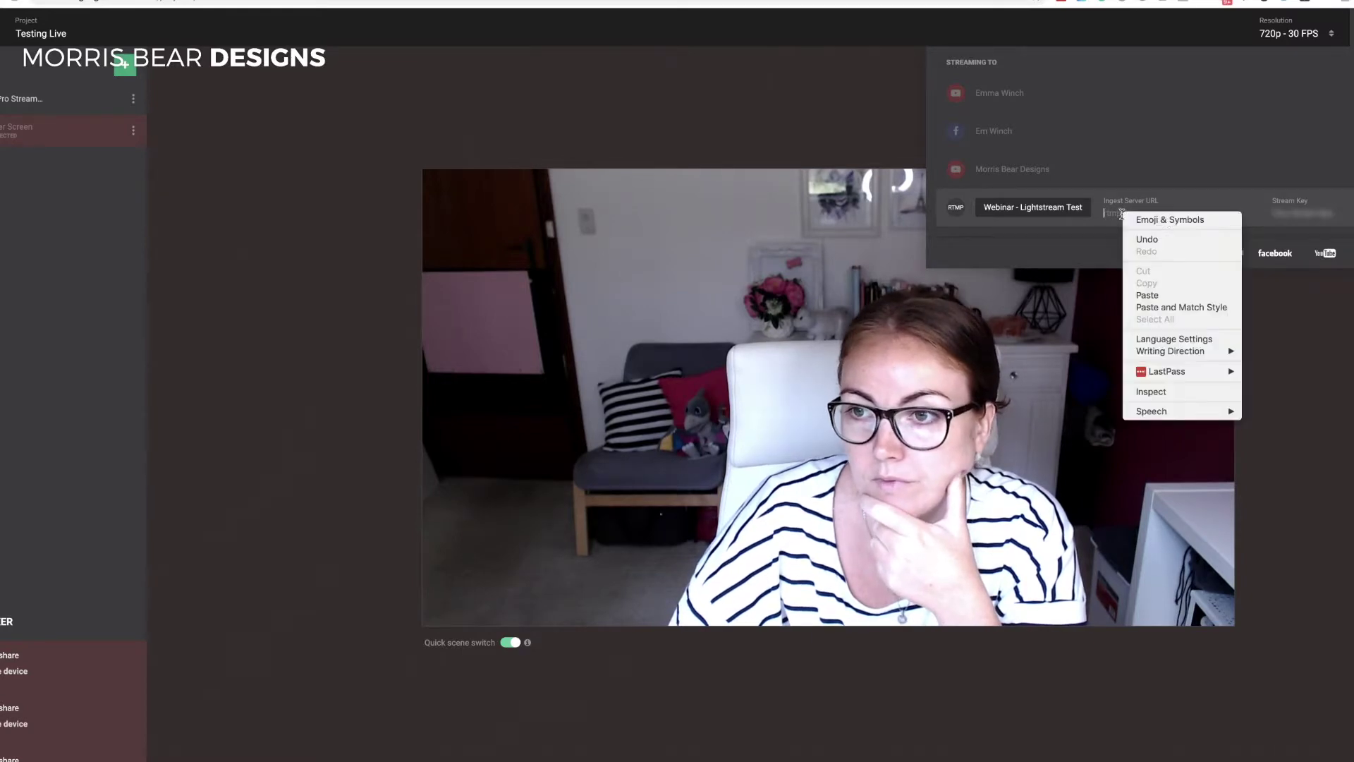
pyautogui.click(1153, 301)
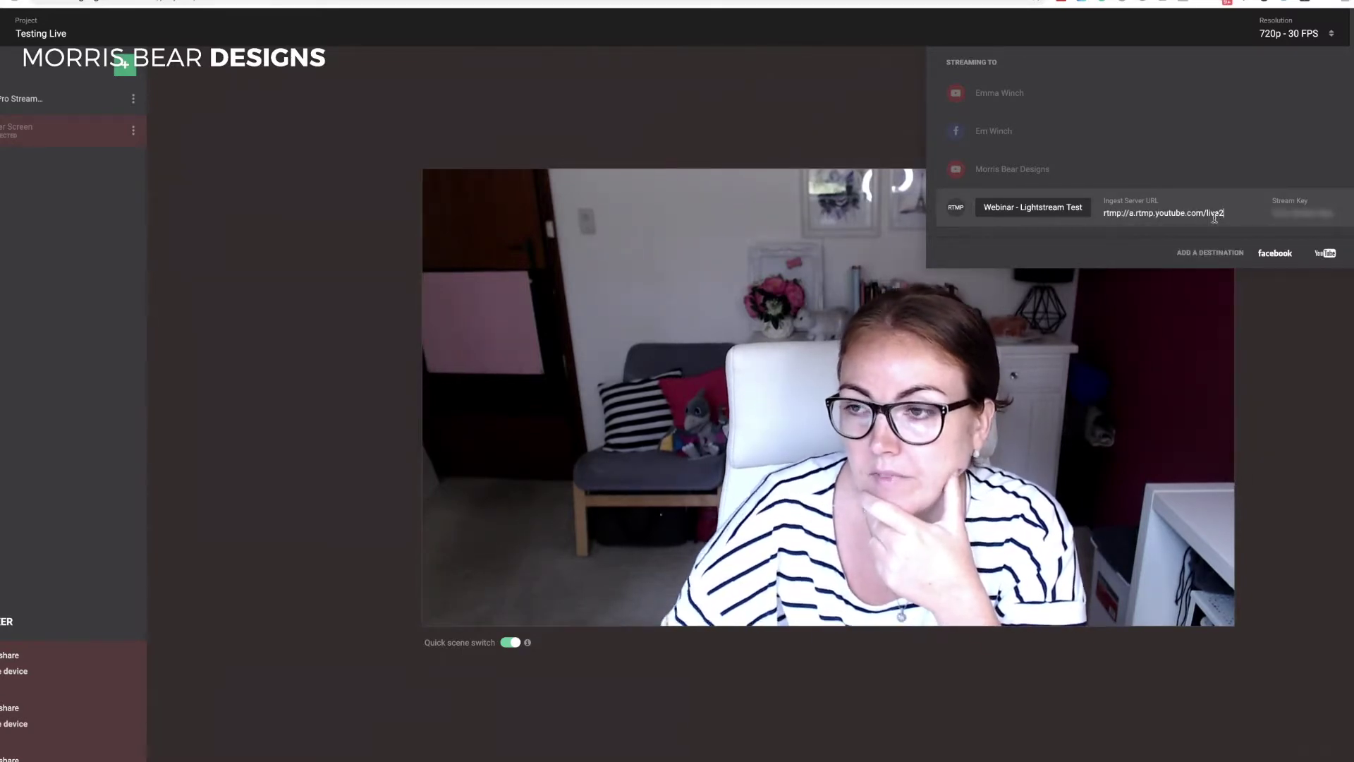
# Copy the stream key from the YouTube stream settings and paste it into the RTMP destination's Stream Key
pyautogui.click(1291, 212)
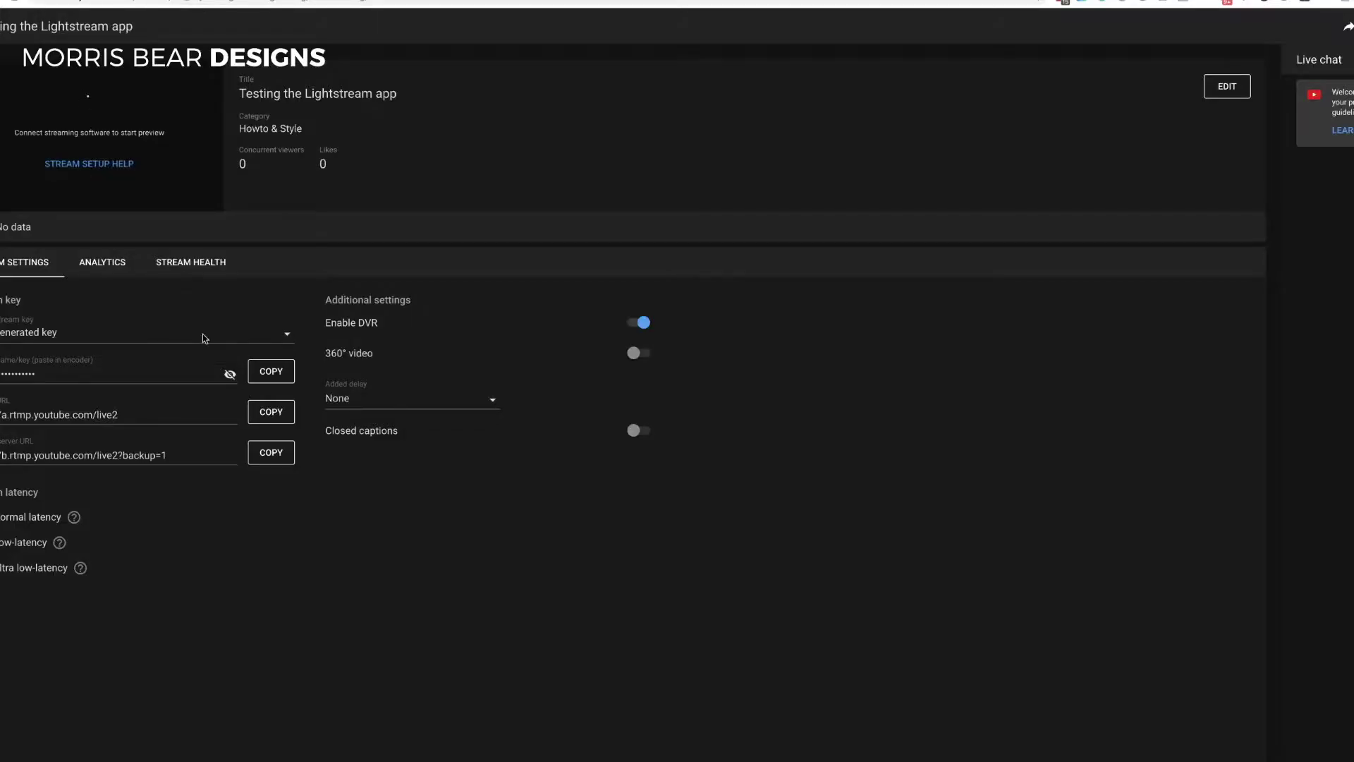
pyautogui.click(230, 374)
pyautogui.click(272, 380)
pyautogui.click(230, 374)
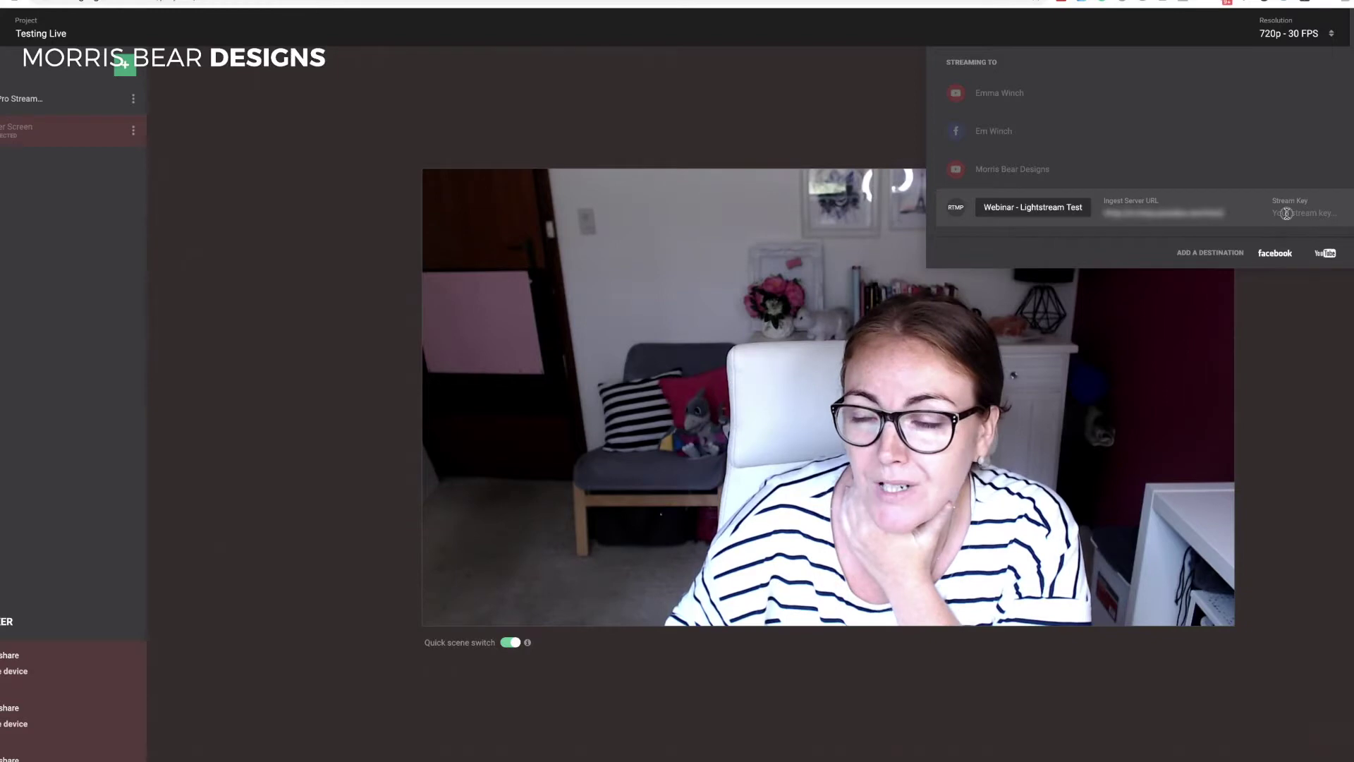
pyautogui.rightClick(1289, 213)
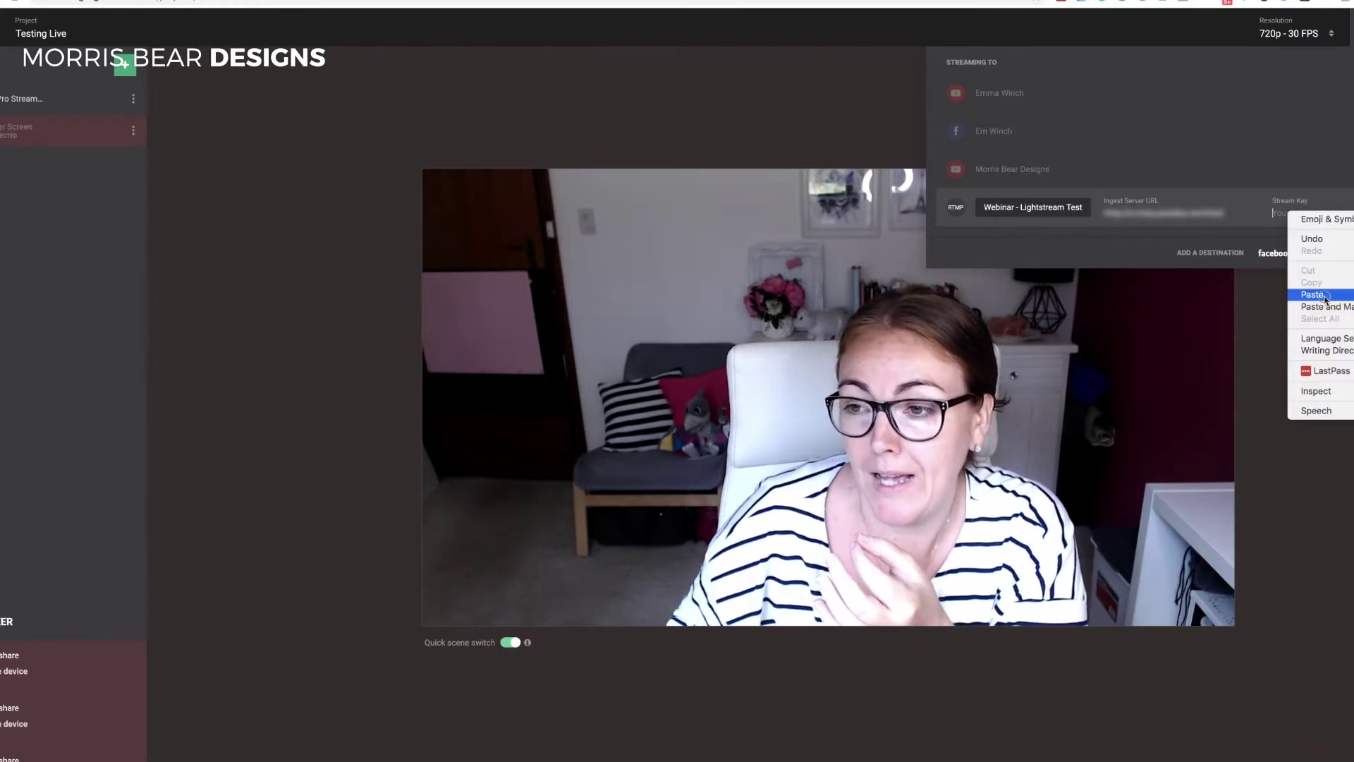
pyautogui.click(1322, 296)
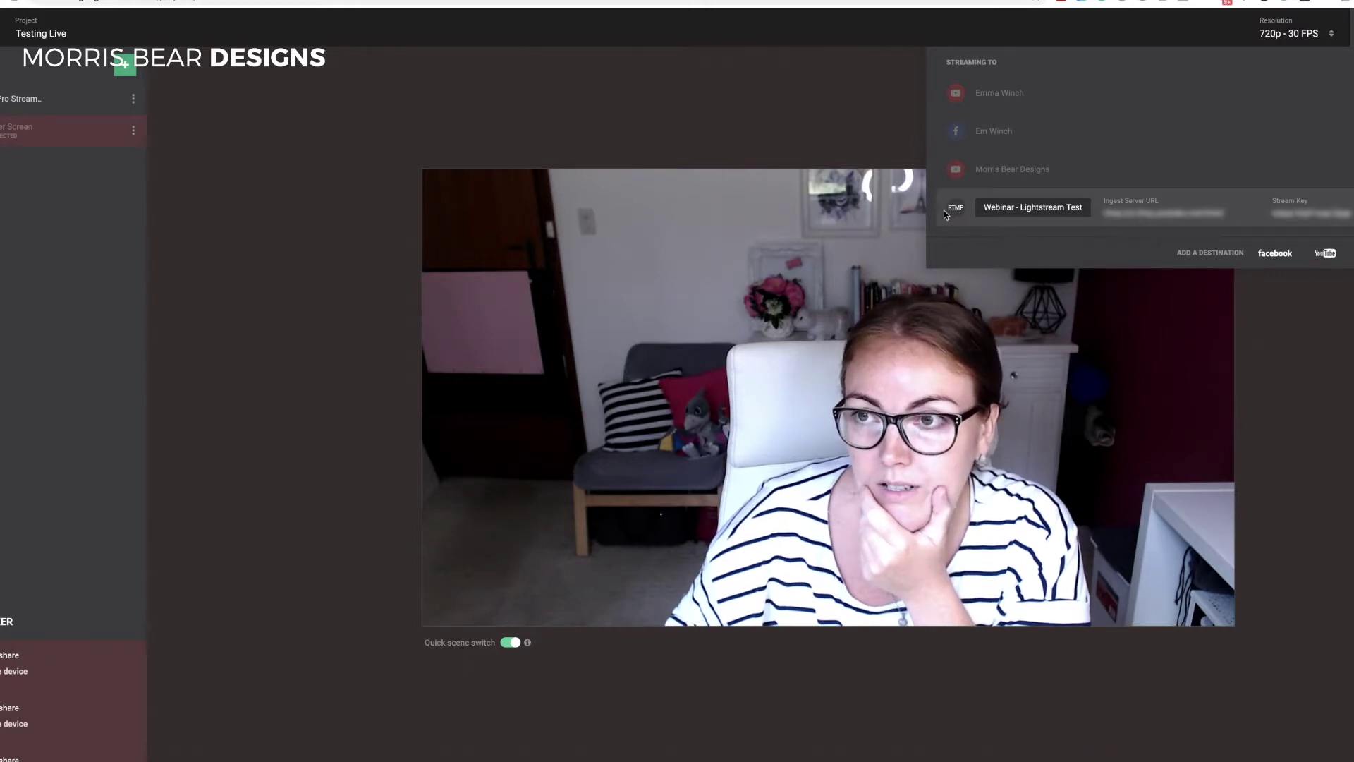
# Close the streaming destinations list and check the webcam and Browser Screen layers of Scene 1
pyautogui.click(1275, 287)
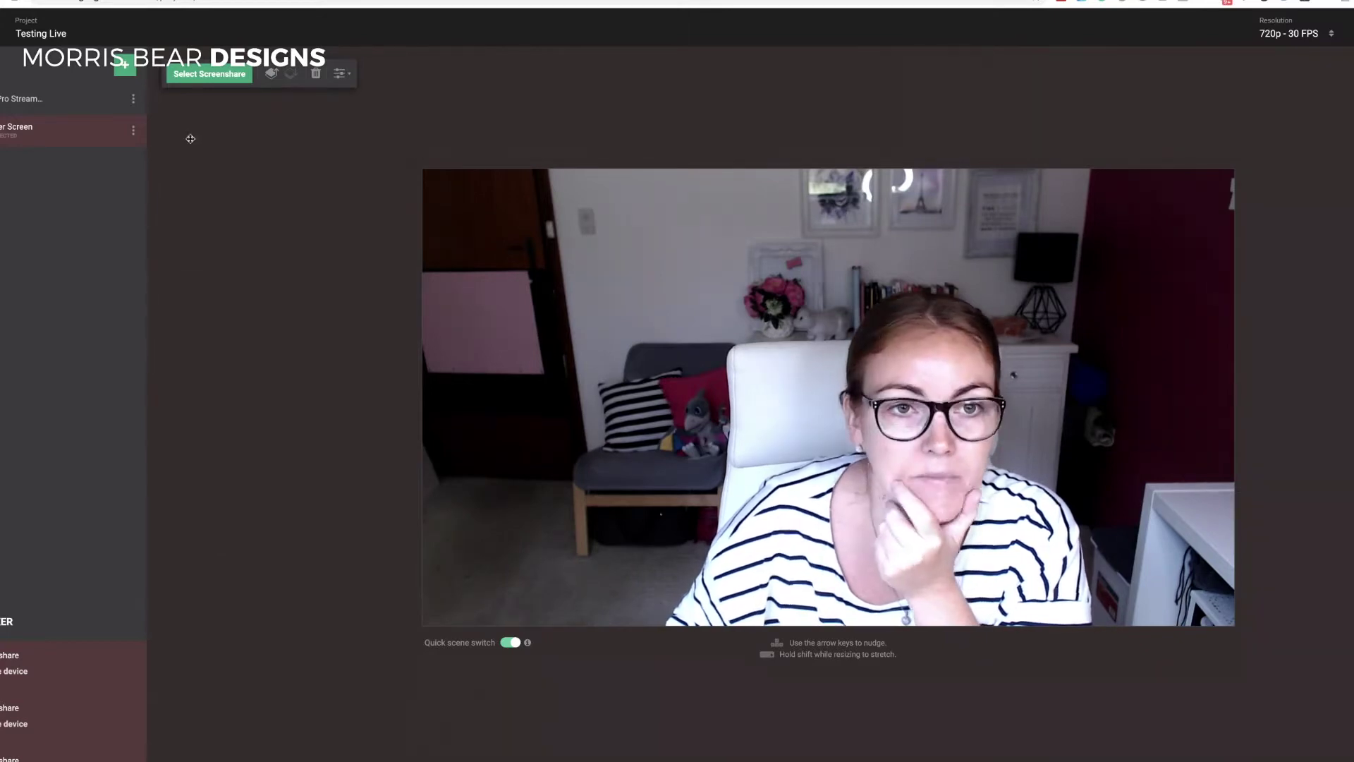
pyautogui.click(24, 100)
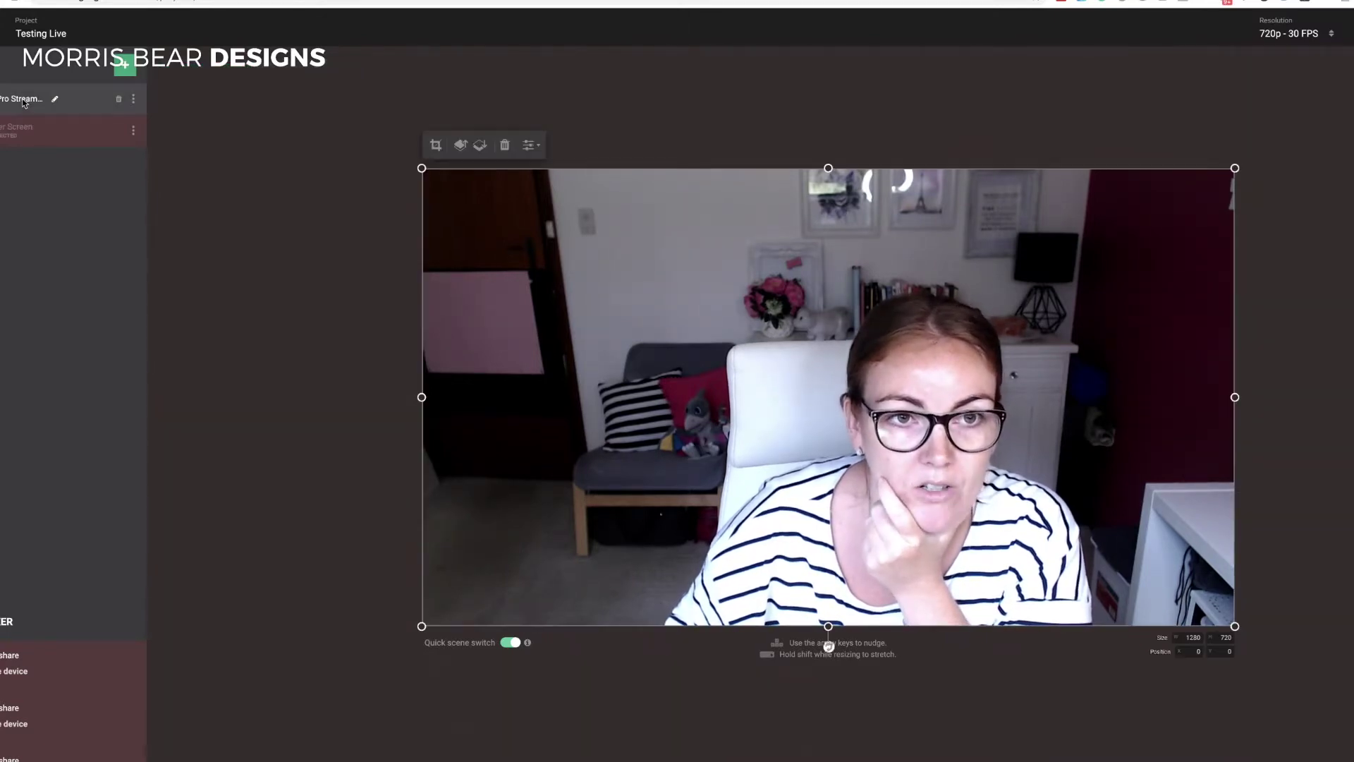
pyautogui.click(3, 130)
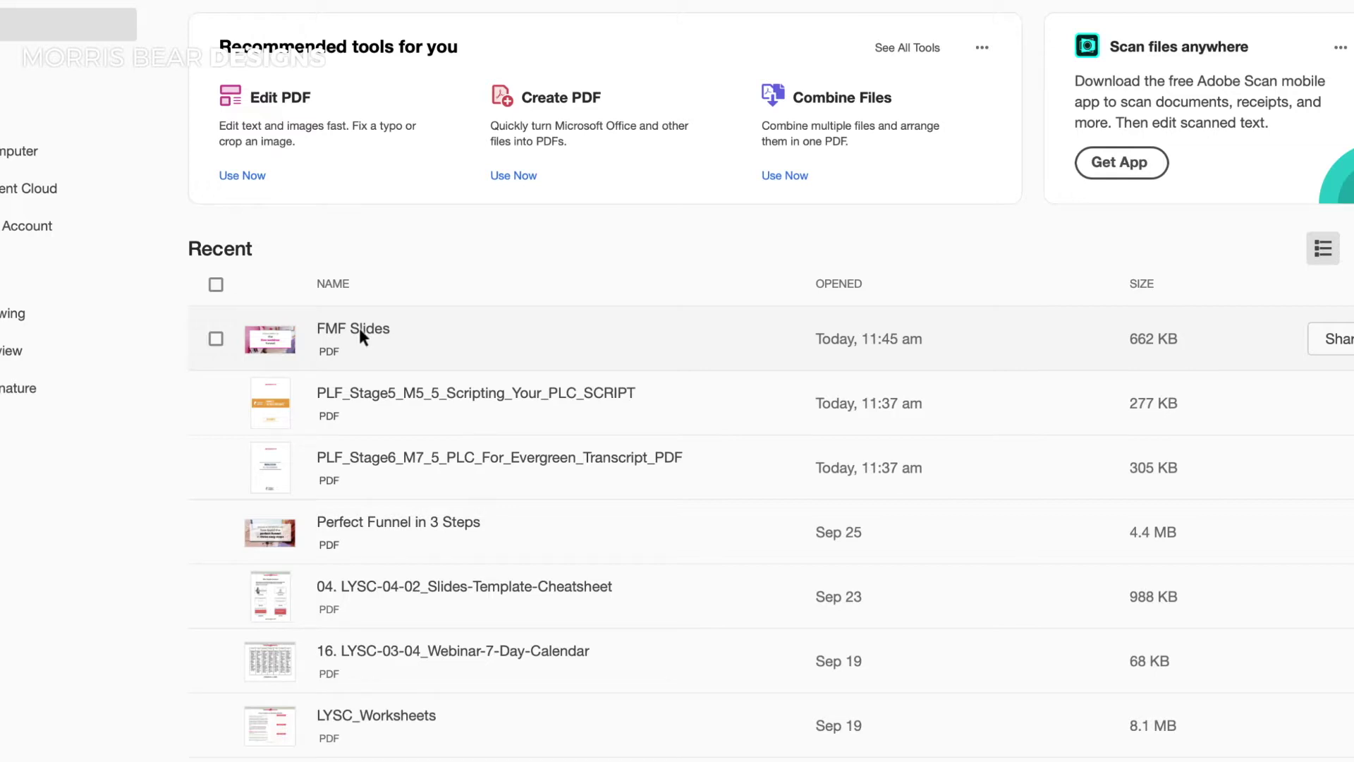
# Switch to Adobe Acrobat and open the FMF Slides PDF in a small window over the Lightstream project
pyautogui.click(361, 329)
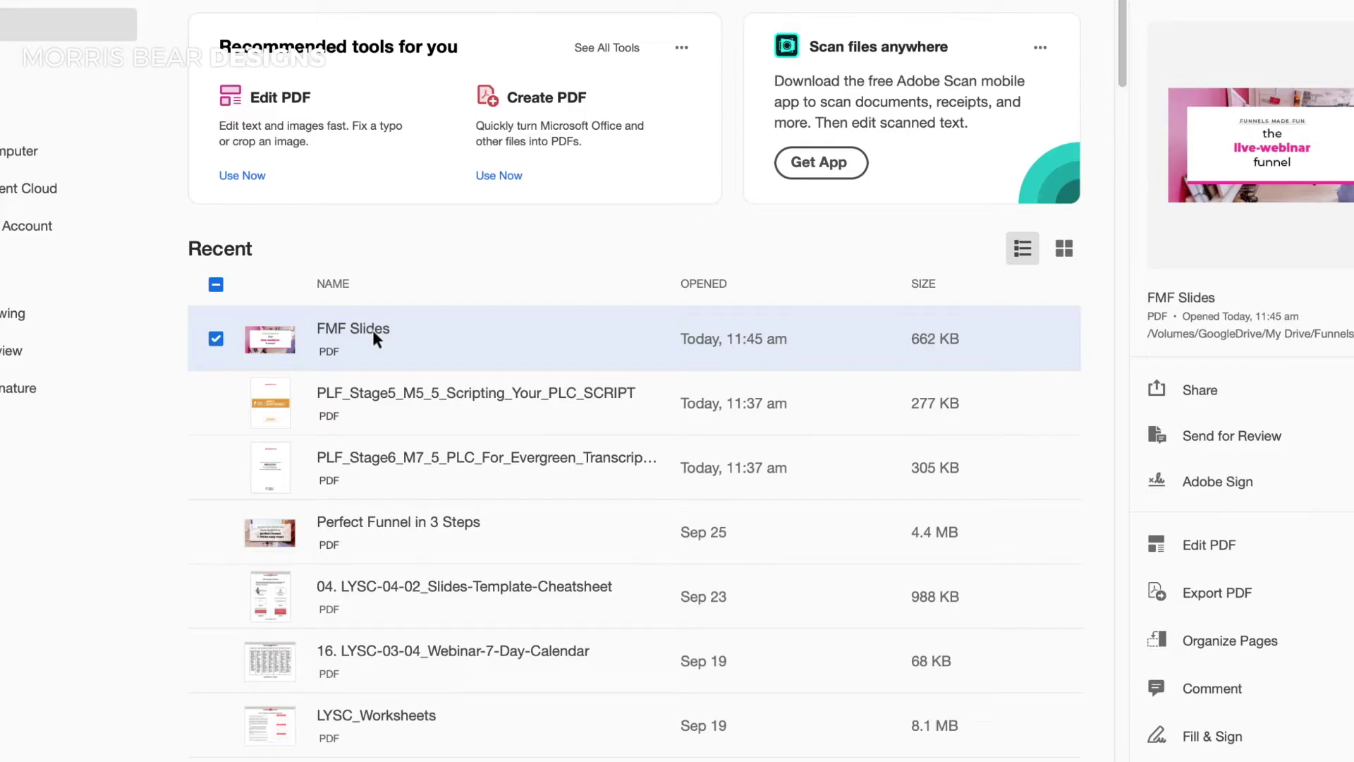
pyautogui.doubleClick(373, 333)
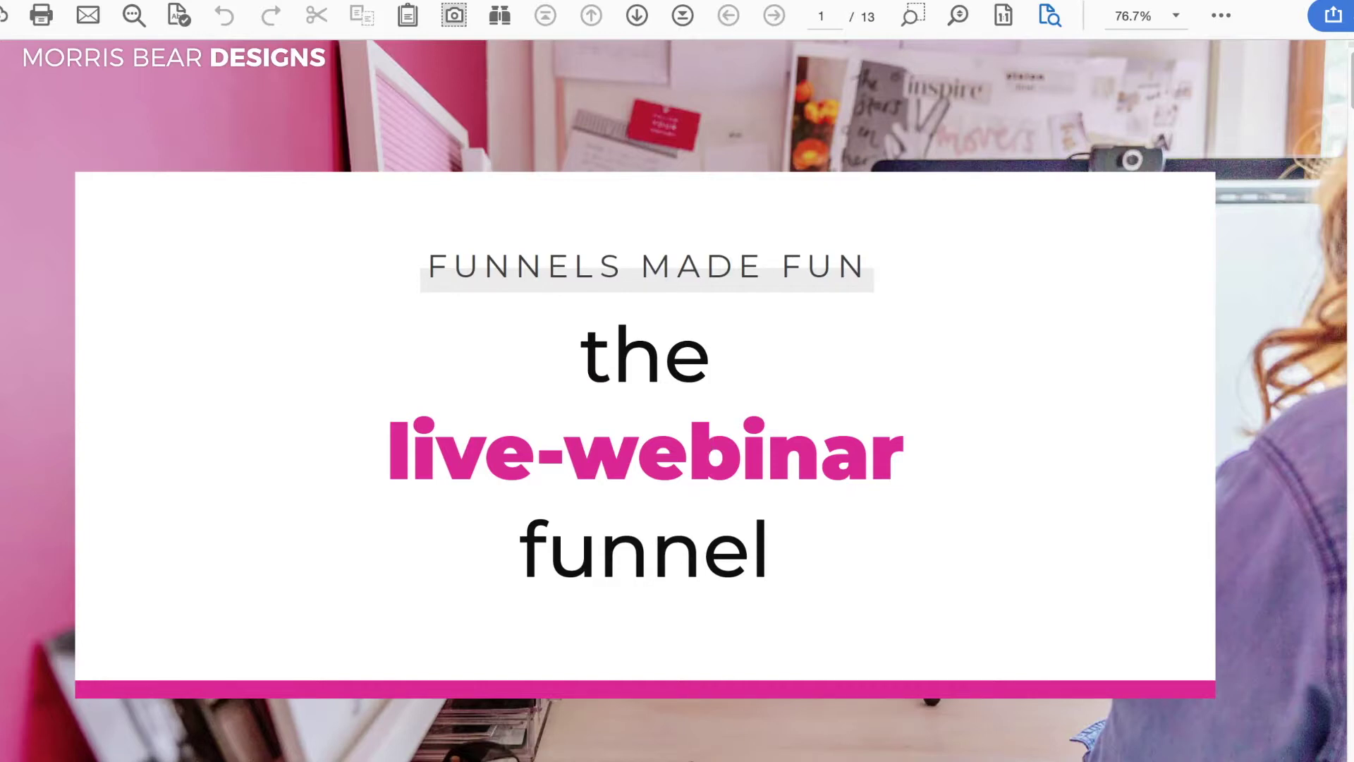
pyautogui.scroll(-1, 674, 423)
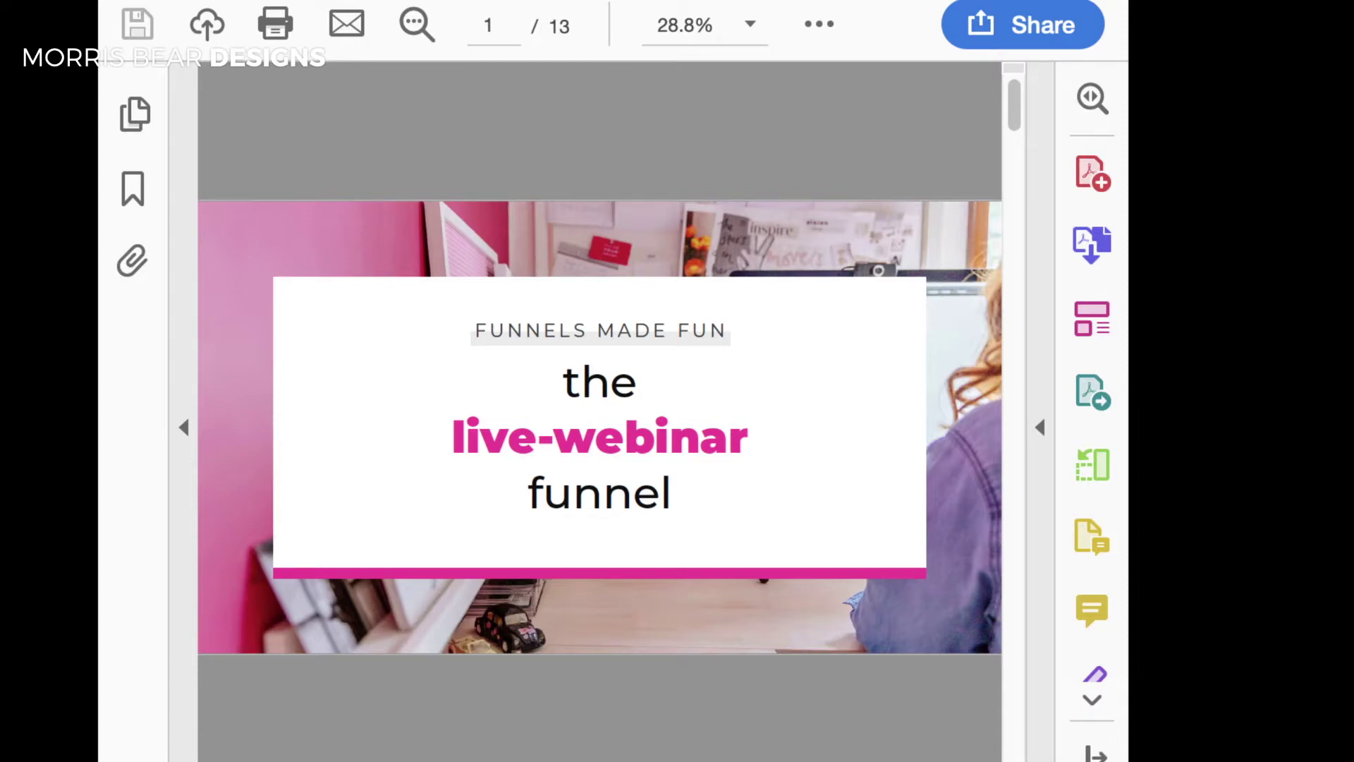
pyautogui.click(975, 42)
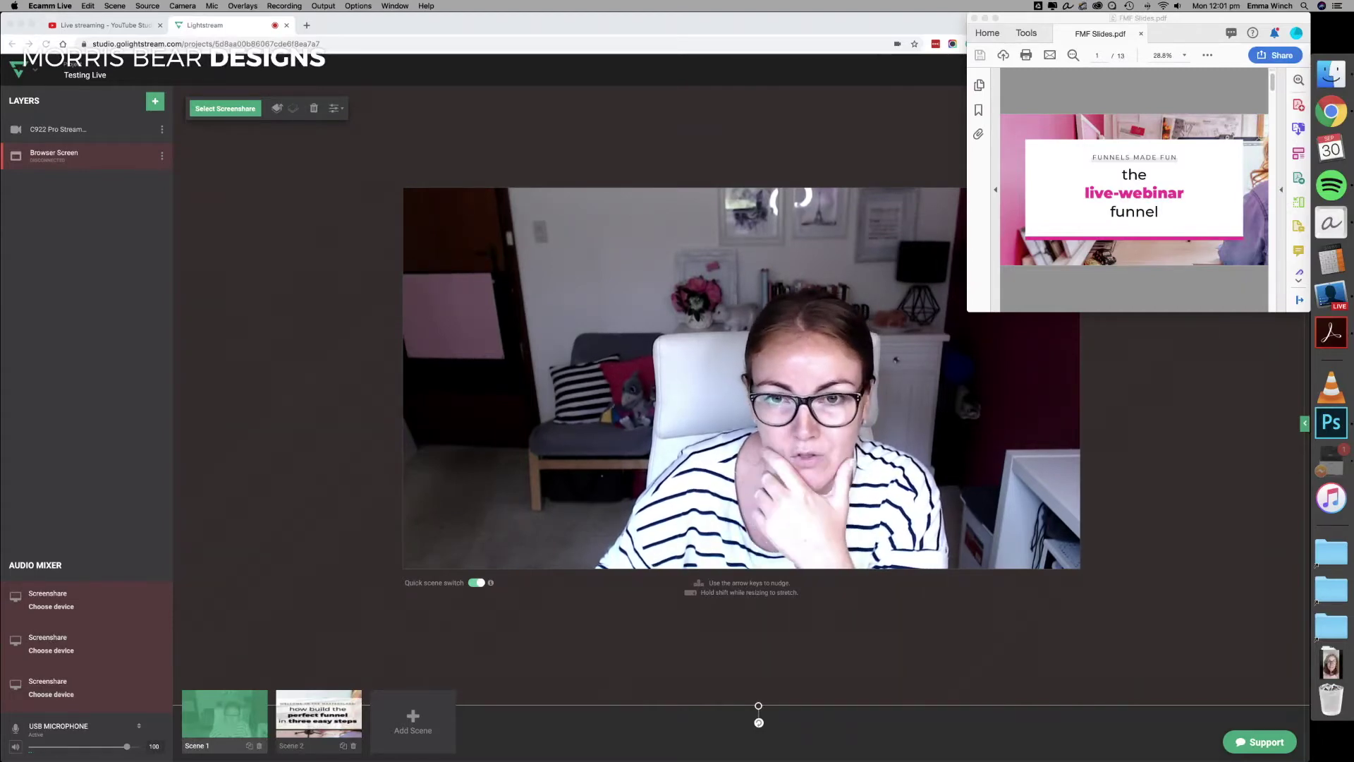
# Add a new scene to the Lightstream project with a screenshare layer showing the FMF Slides.pdf application window
pyautogui.click(829, 251)
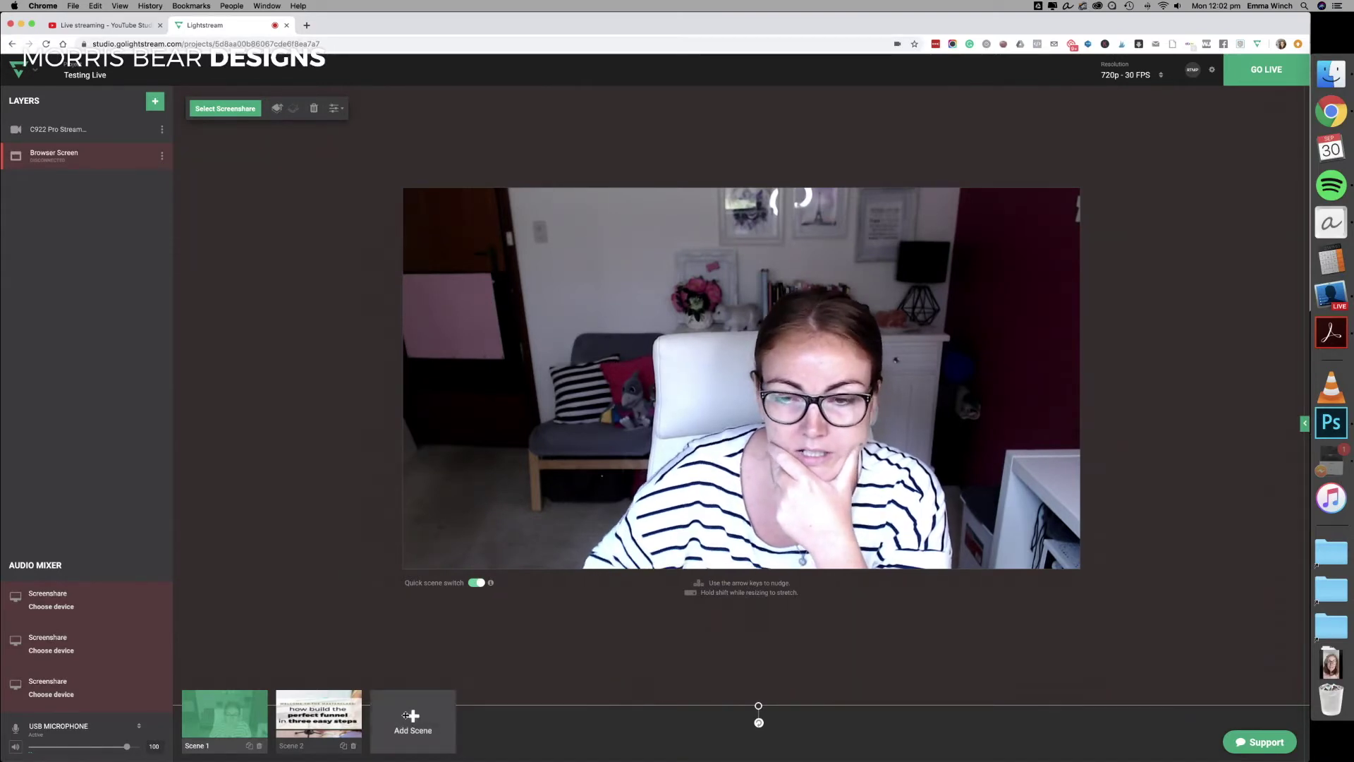
pyautogui.click(411, 715)
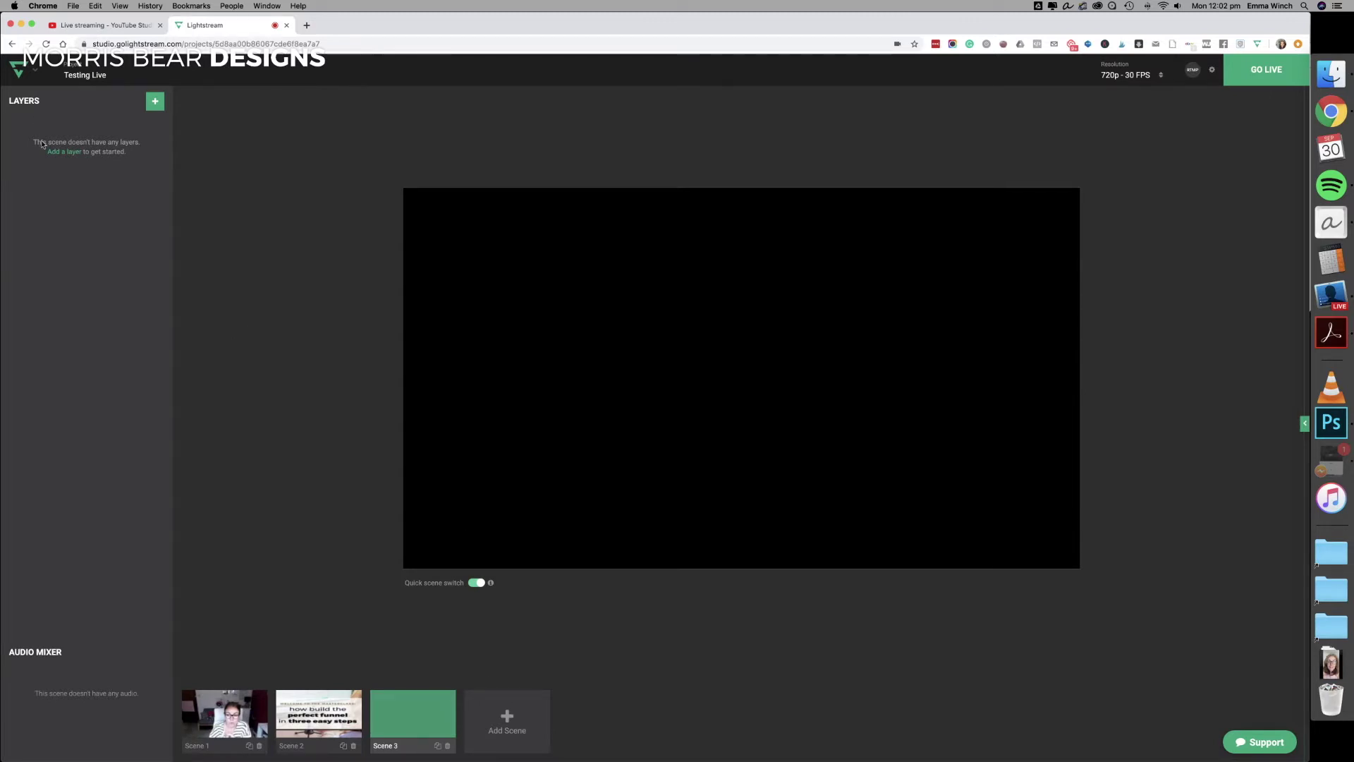
pyautogui.click(155, 102)
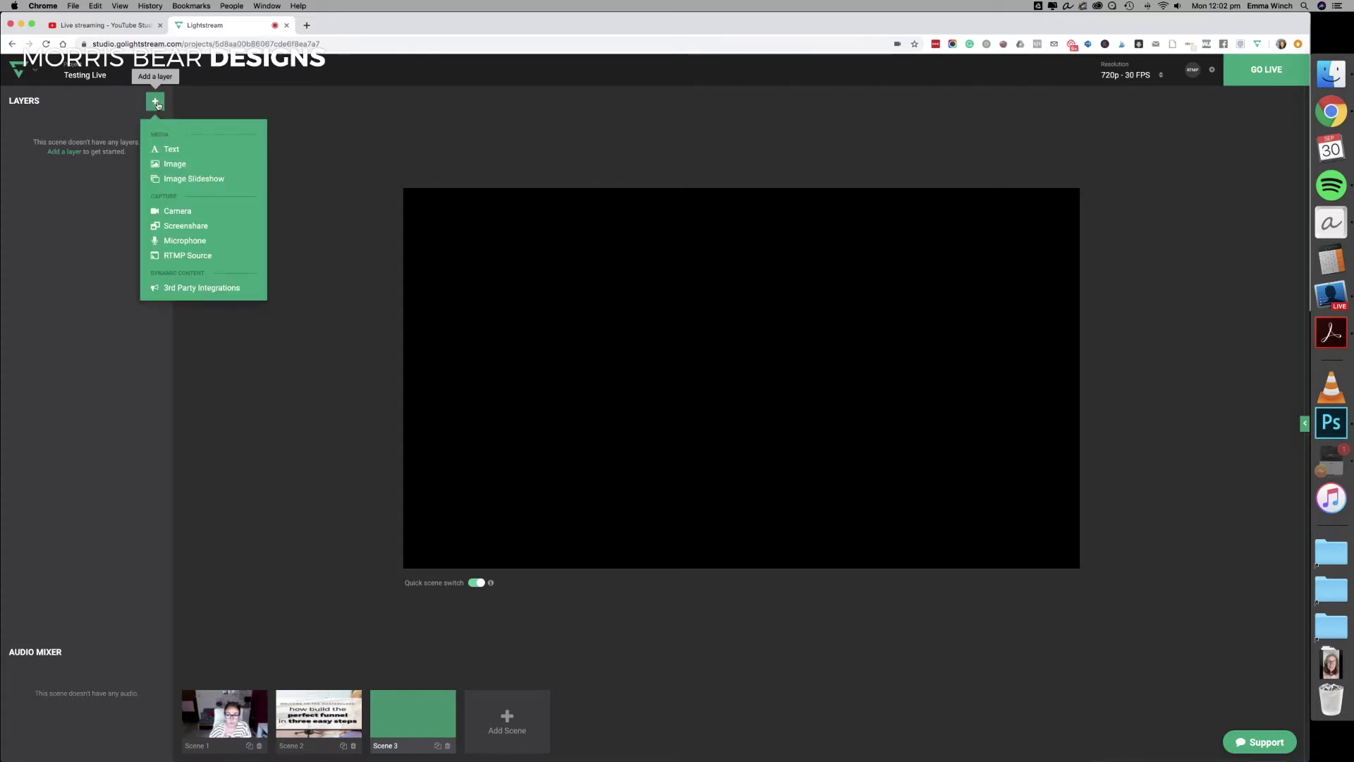
pyautogui.click(174, 225)
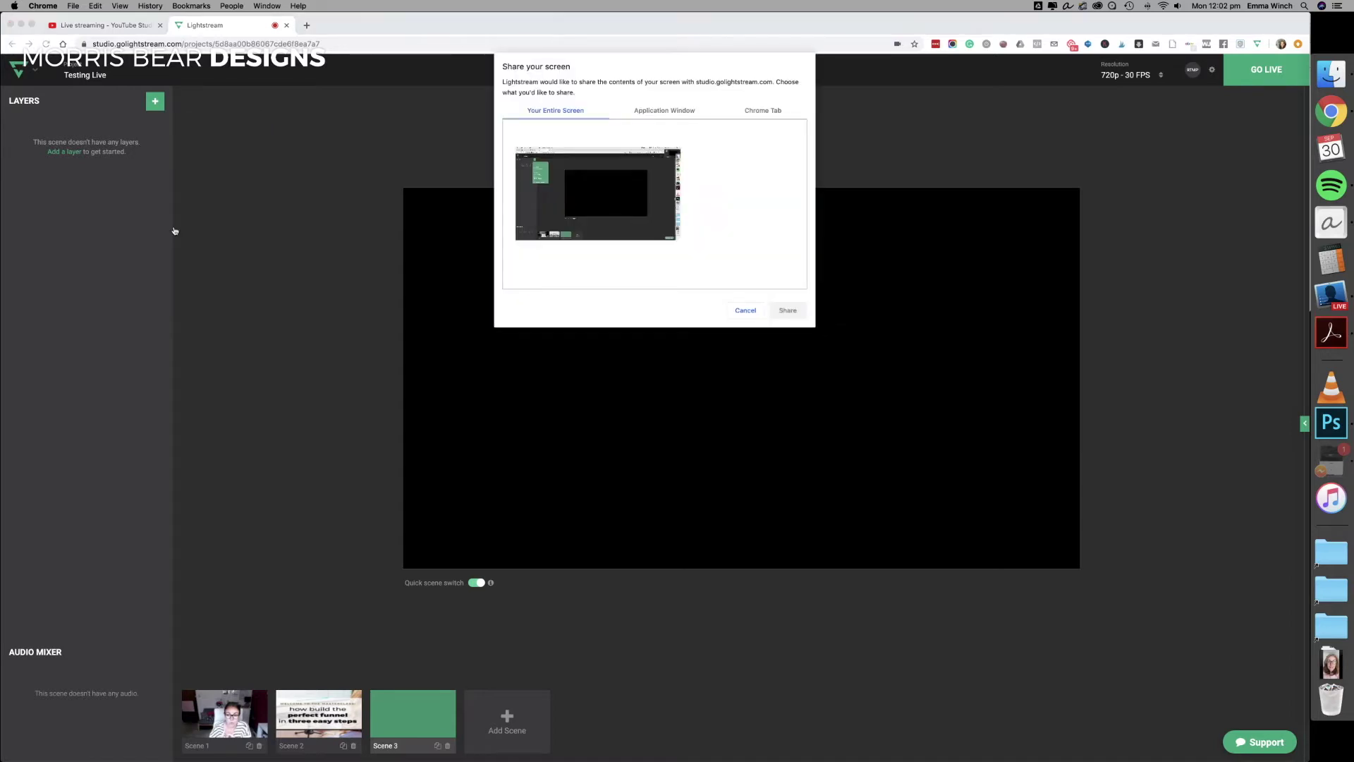
pyautogui.click(664, 111)
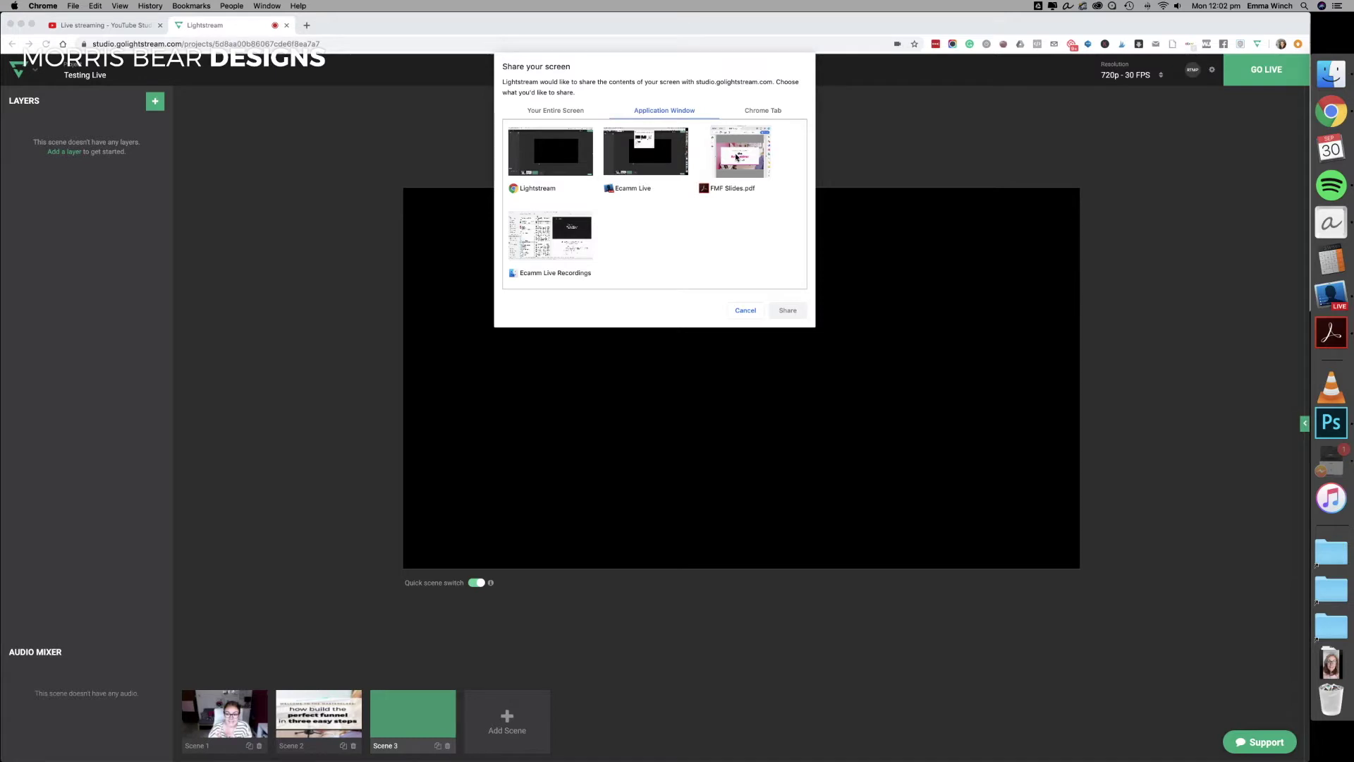
pyautogui.click(736, 156)
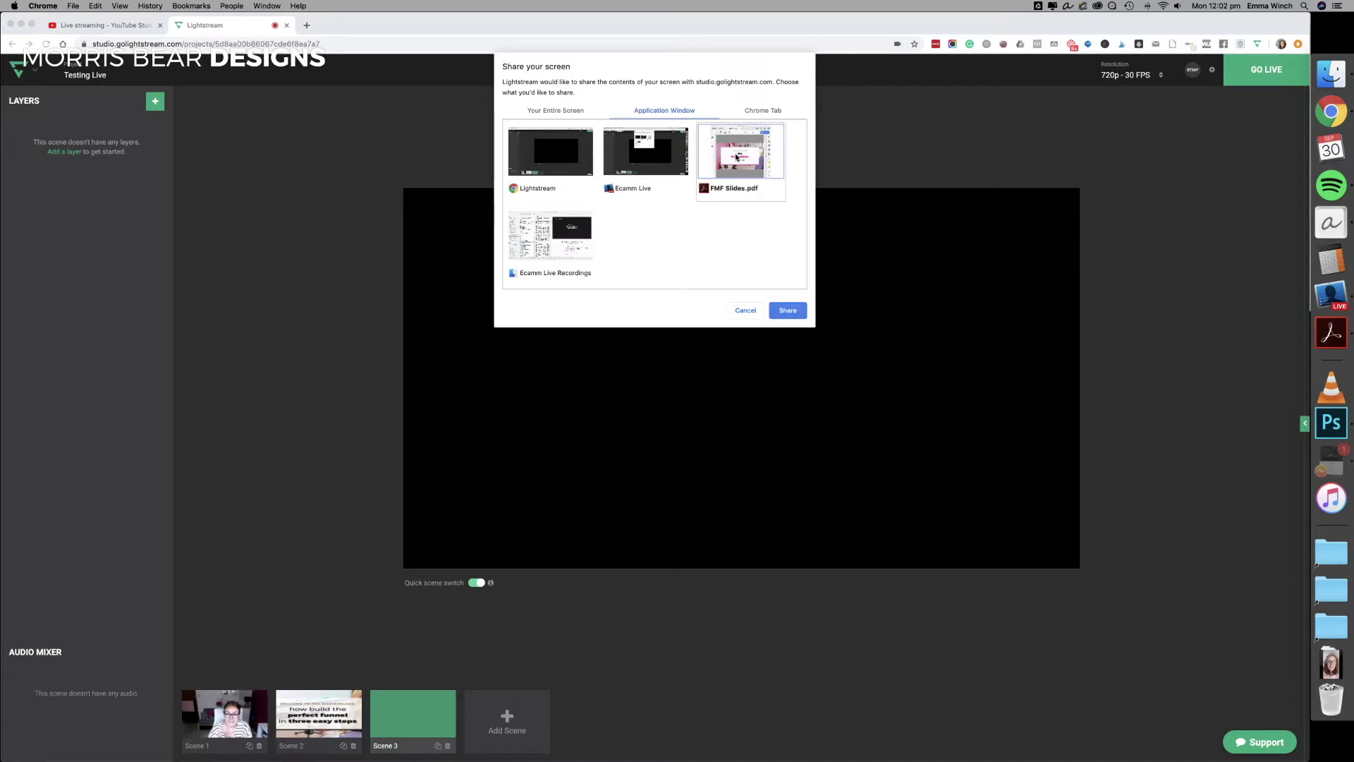
pyautogui.click(786, 311)
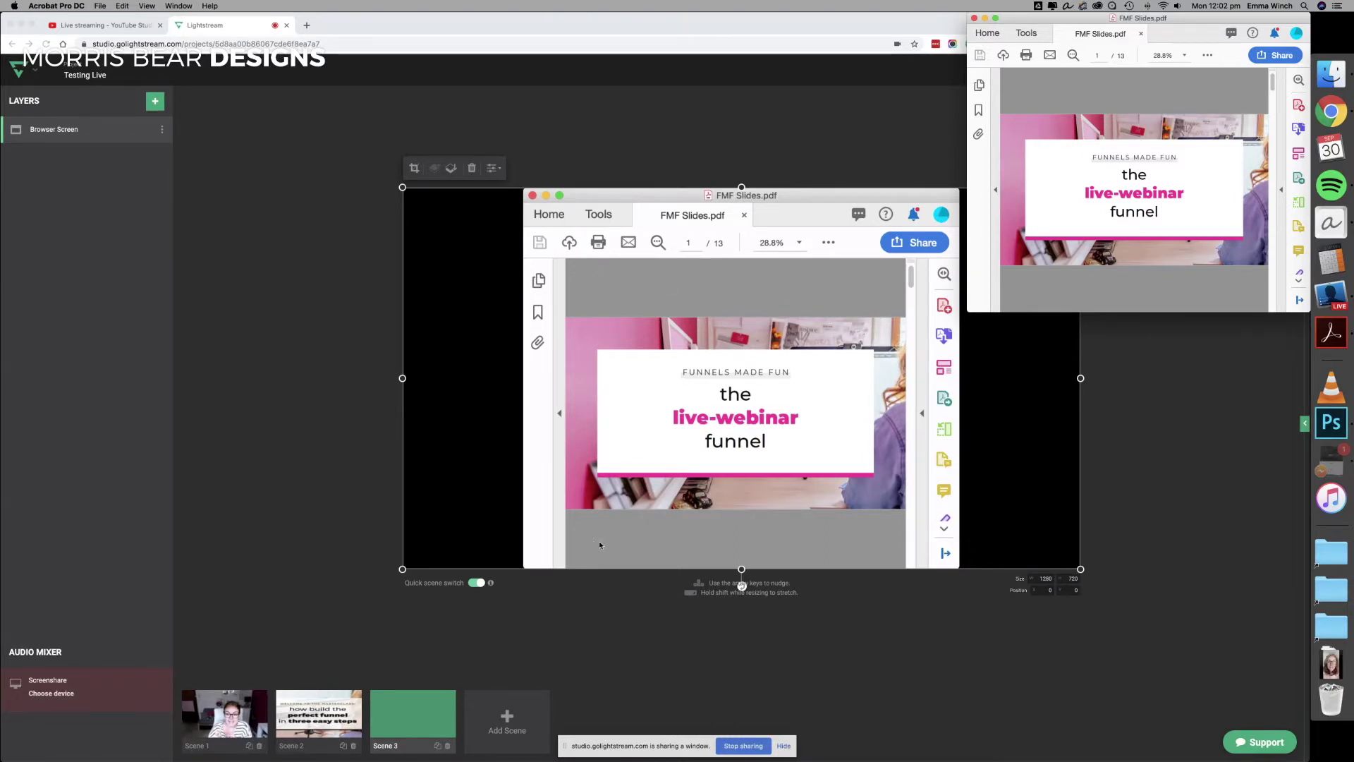
# Enlarge and reposition the screenshare layer until only the slide fills the Scene 3 canvas, with Acrobat's toolbars outside the frame
pyautogui.click(403, 570)
pyautogui.moveTo(403, 570); pyautogui.dragTo(213, 678)
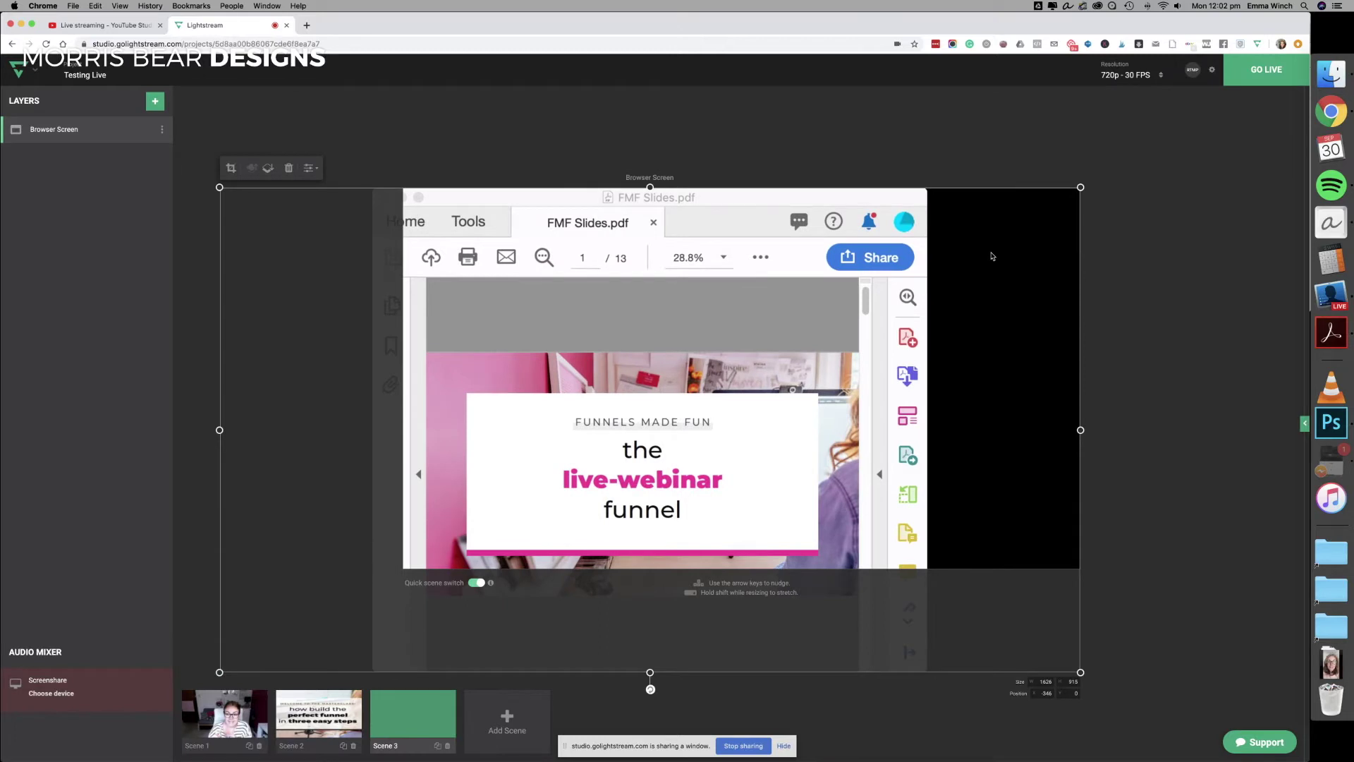
pyautogui.moveTo(1080, 188); pyautogui.dragTo(1242, 96)
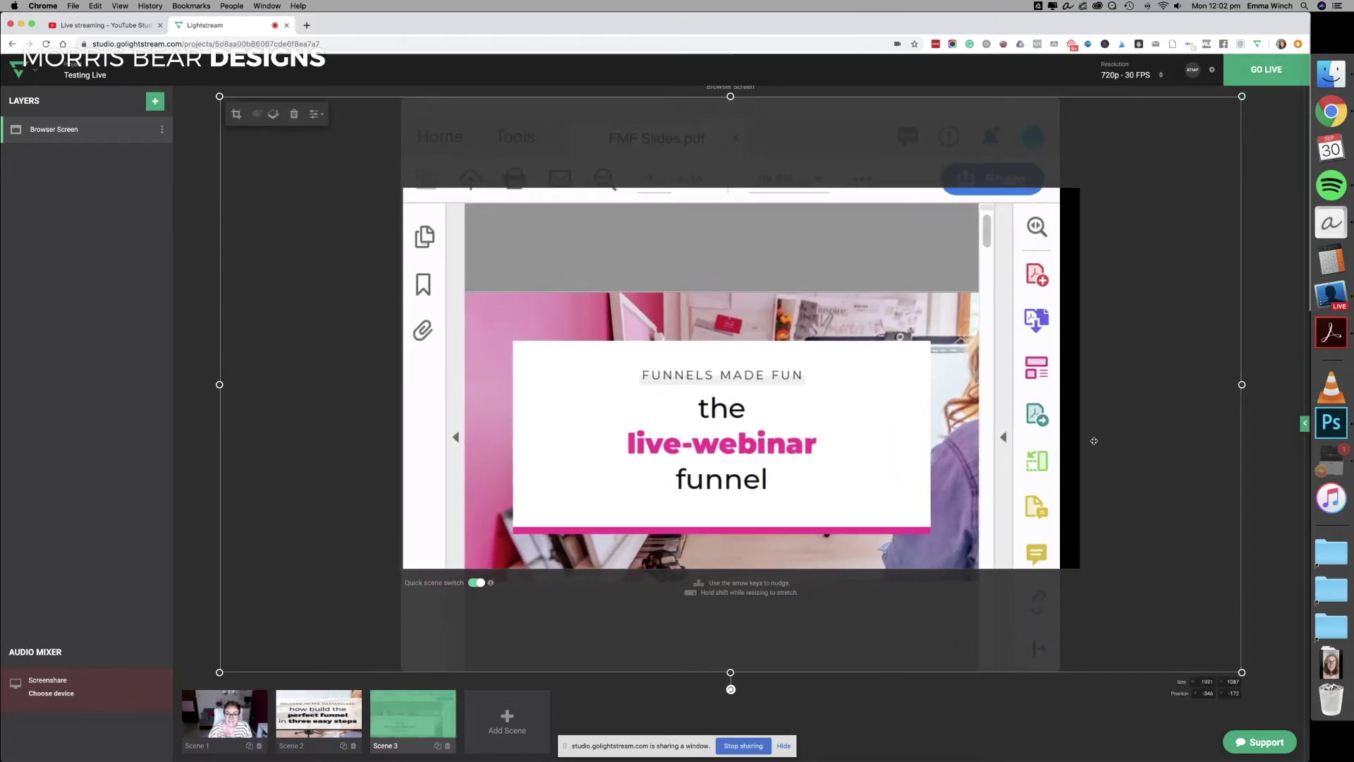
pyautogui.moveTo(1242, 672); pyautogui.dragTo(1352, 748)
pyautogui.moveTo(803, 534); pyautogui.dragTo(909, 399)
pyautogui.moveTo(326, 587); pyautogui.dragTo(164, 684)
pyautogui.moveTo(901, 515); pyautogui.dragTo(853, 486)
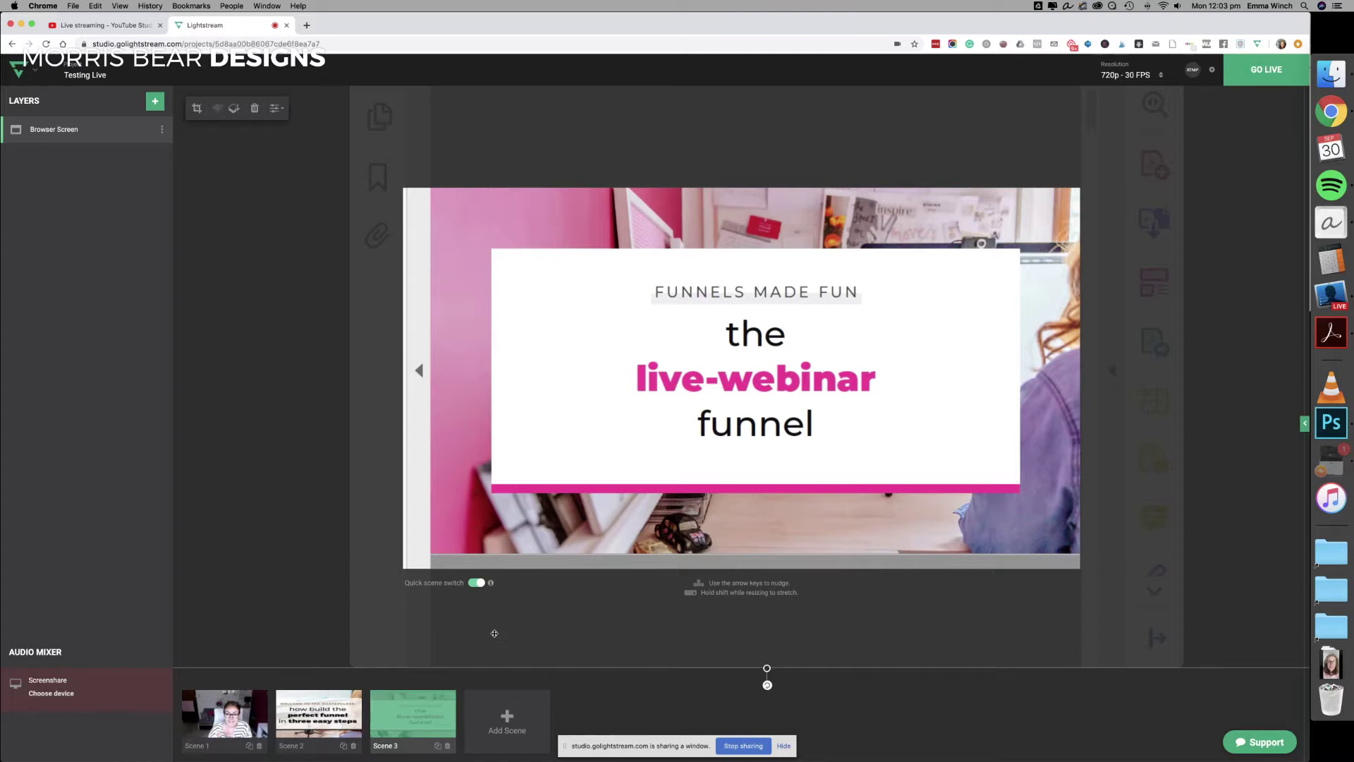
pyautogui.moveTo(351, 667); pyautogui.dragTo(286, 695)
pyautogui.moveTo(893, 522); pyautogui.dragTo(681, 517)
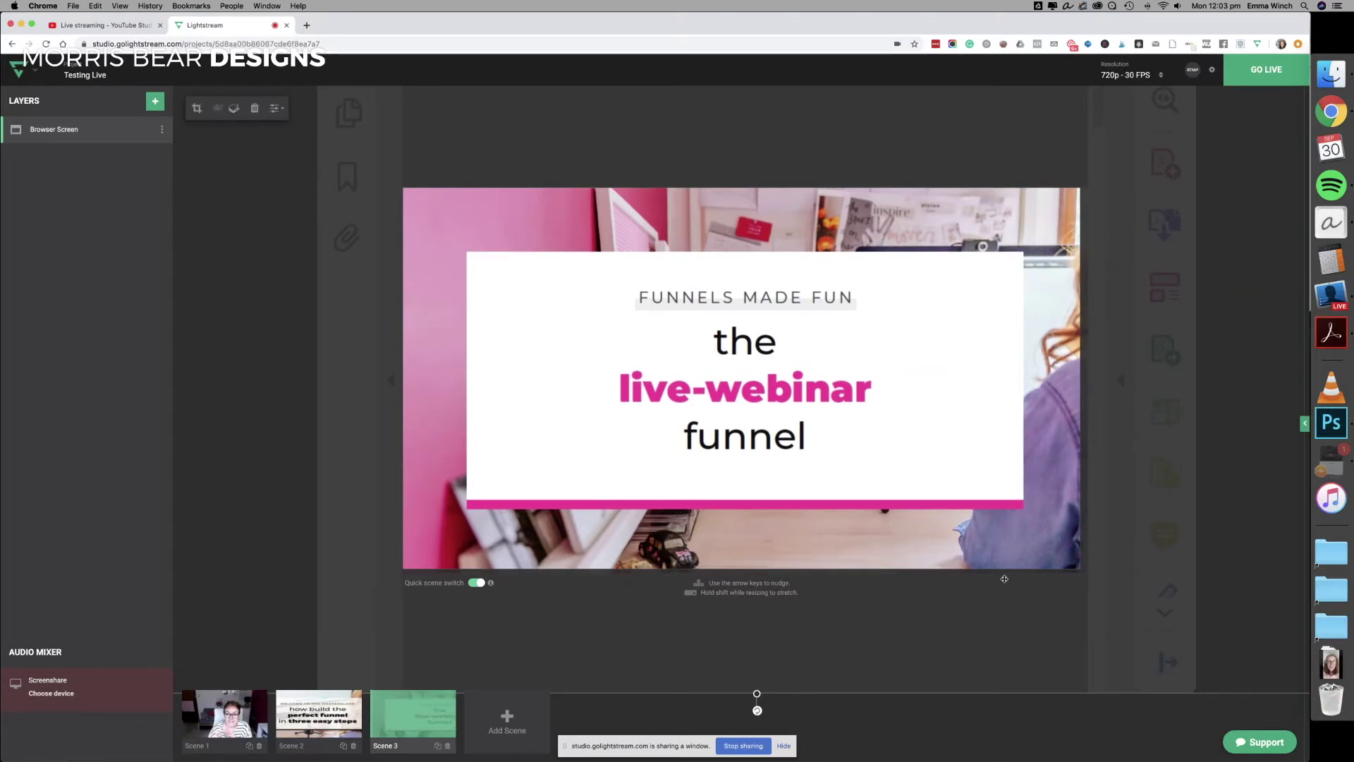